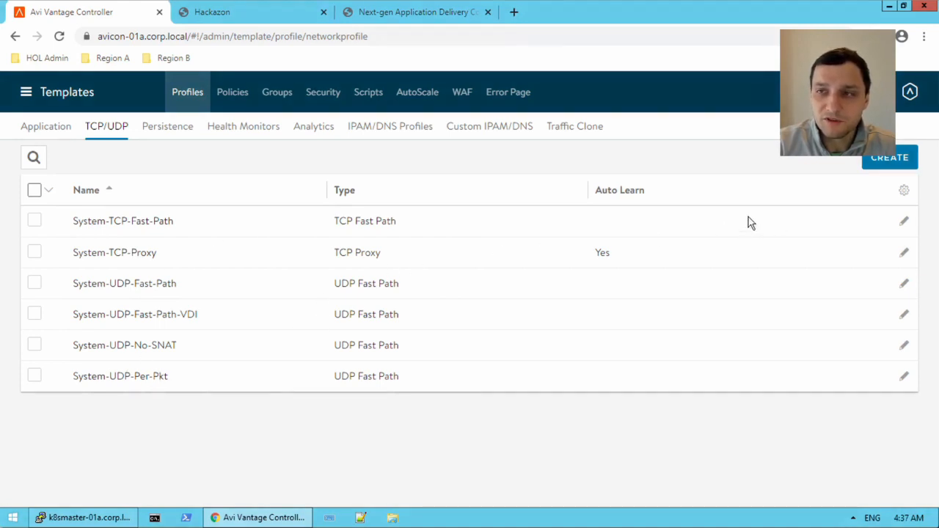
Start a new TCP/UDP profile with custom TCP Proxy settings, choosing Age Out Idle Connections and enabling Ignore Time Wait.
click(899, 159)
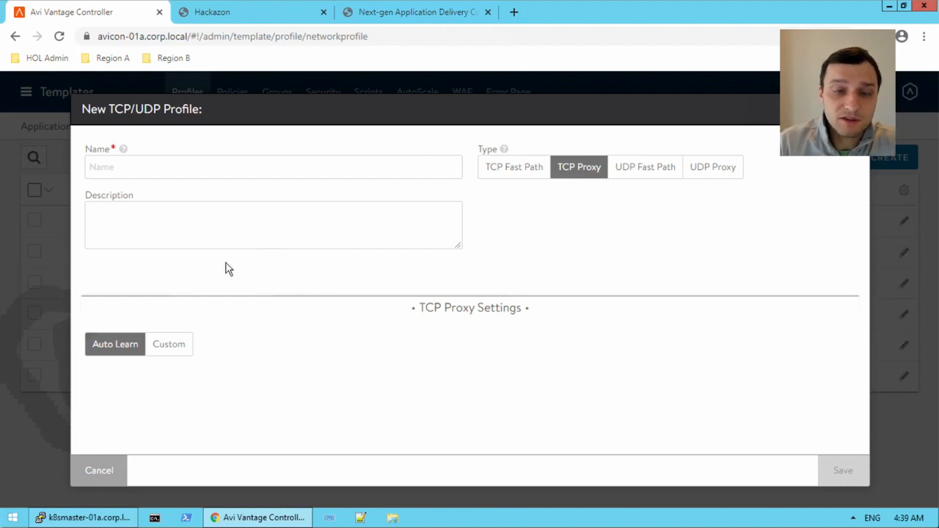
click(180, 351)
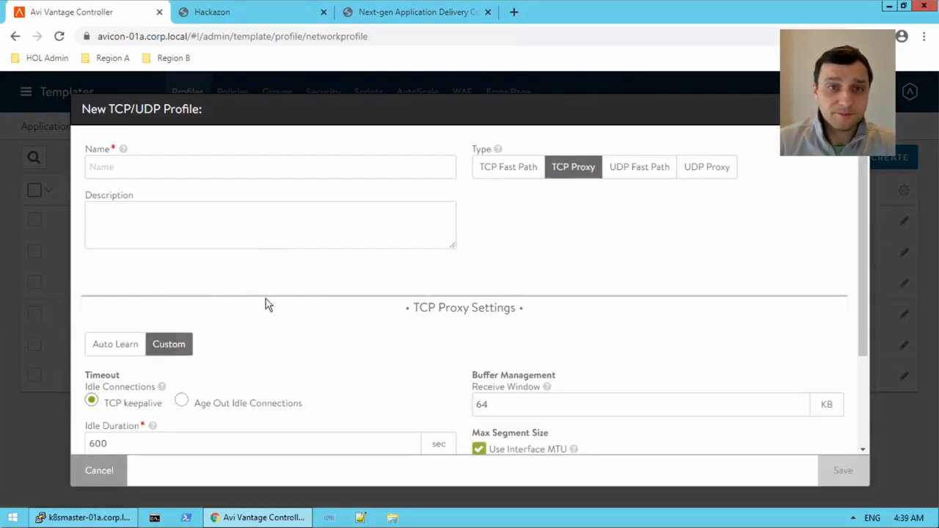
scroll(283, 329, down, 2)
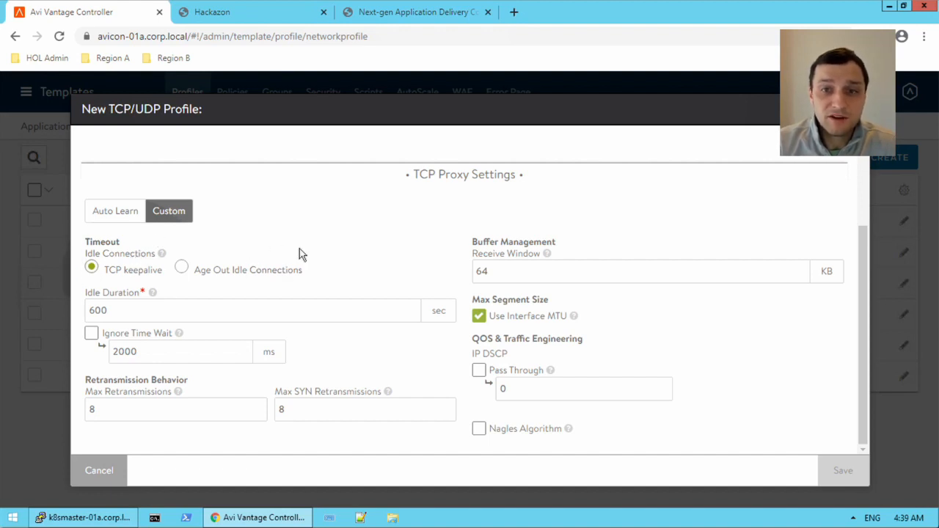
click(181, 268)
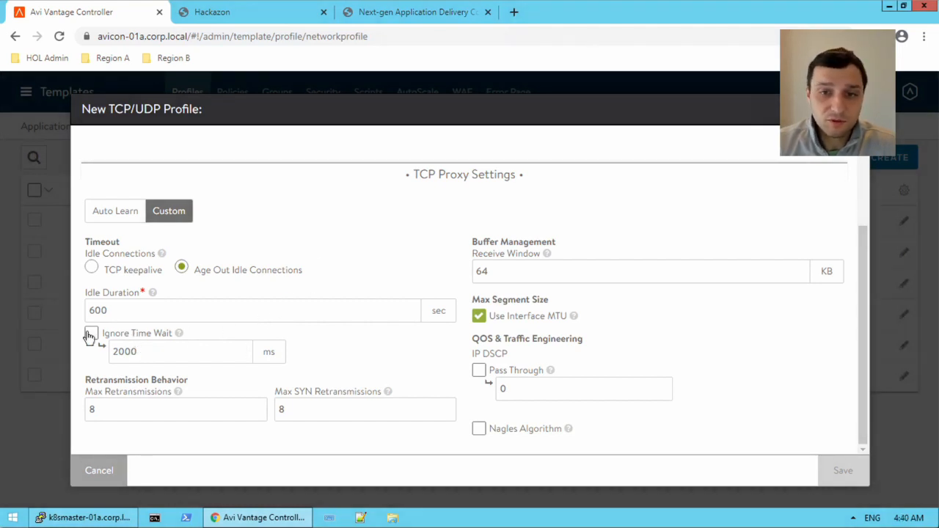
click(91, 333)
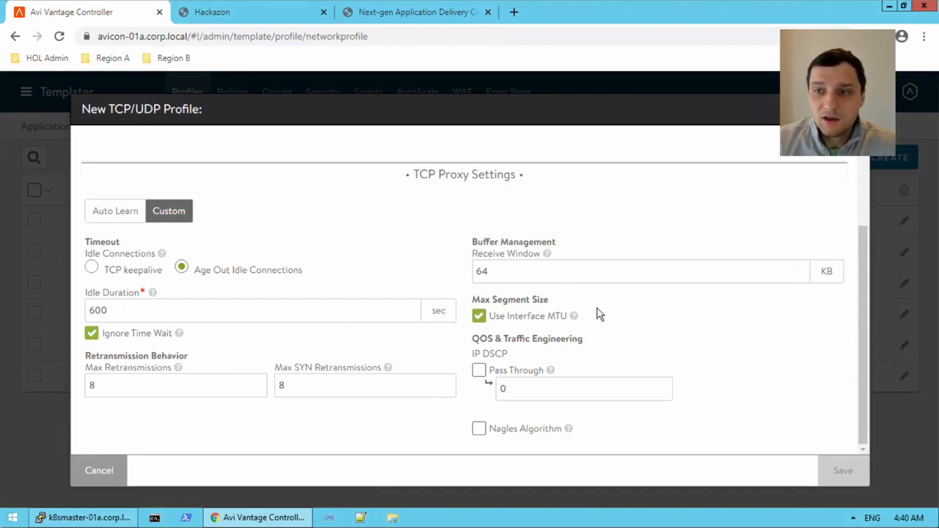
Turn Use Interface MTU off and back on, and switch Nagles Algorithm on and off again.
click(481, 320)
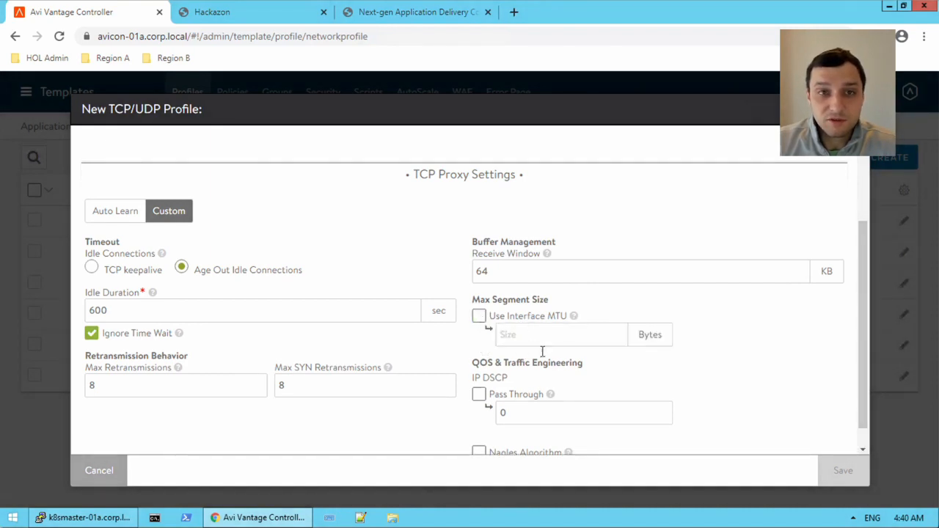
click(480, 317)
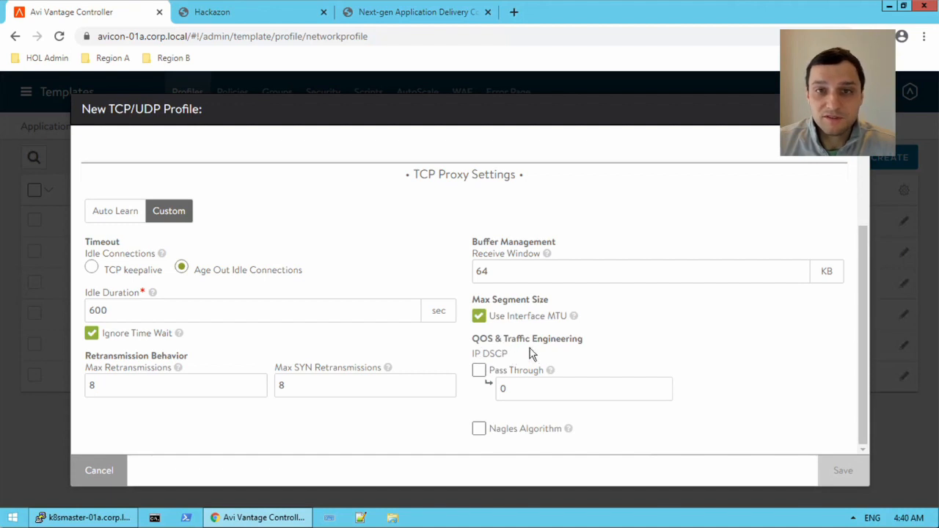
click(478, 432)
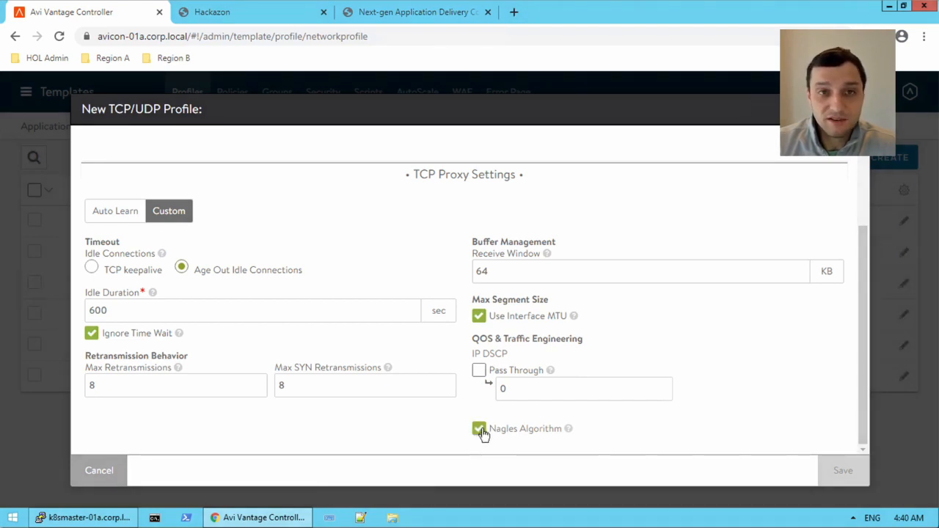
click(481, 431)
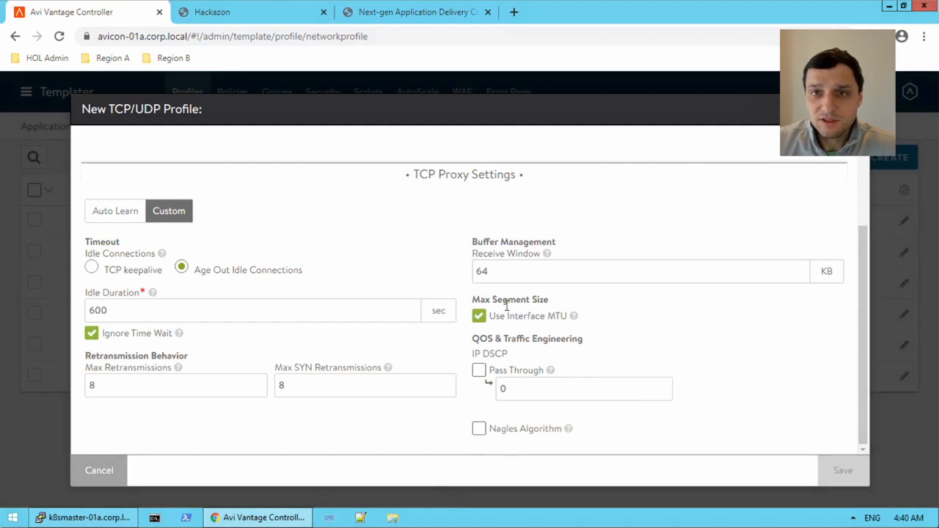
scroll(443, 312, up, 3)
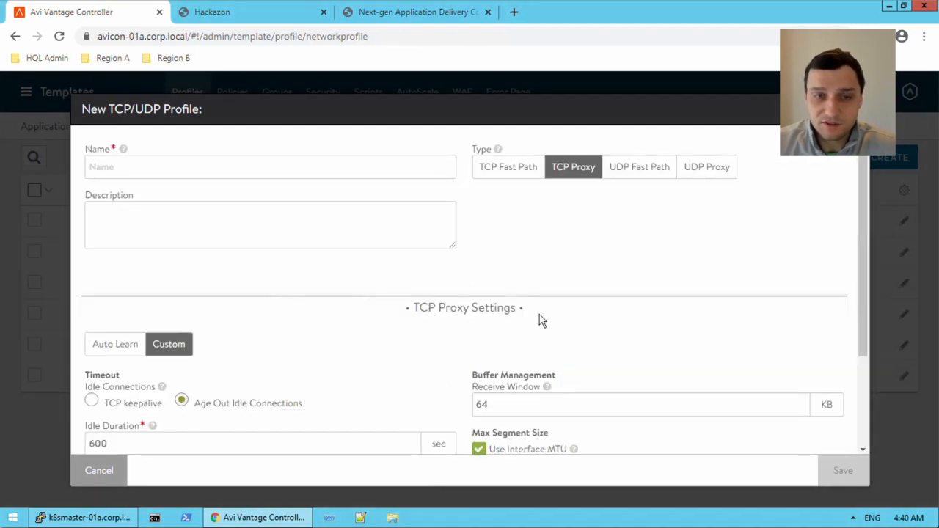
Compare the settings of the UDP Proxy, TCP Fast Path and UDP Fast Path profile types, returning to TCP Fast Path.
click(710, 171)
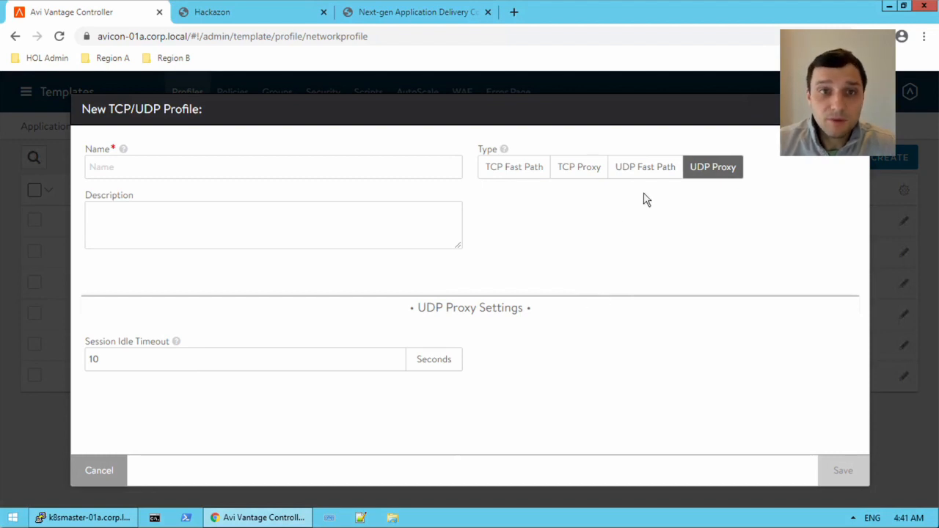
click(524, 168)
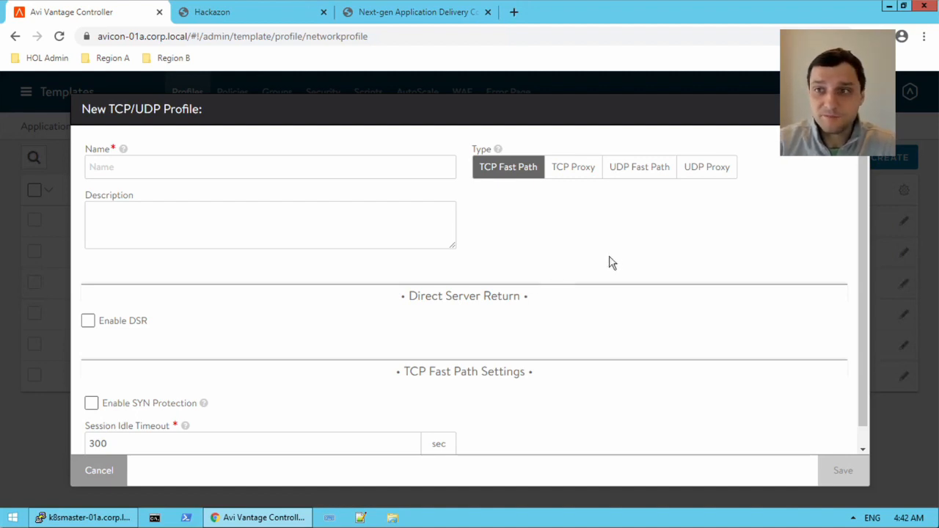
click(637, 174)
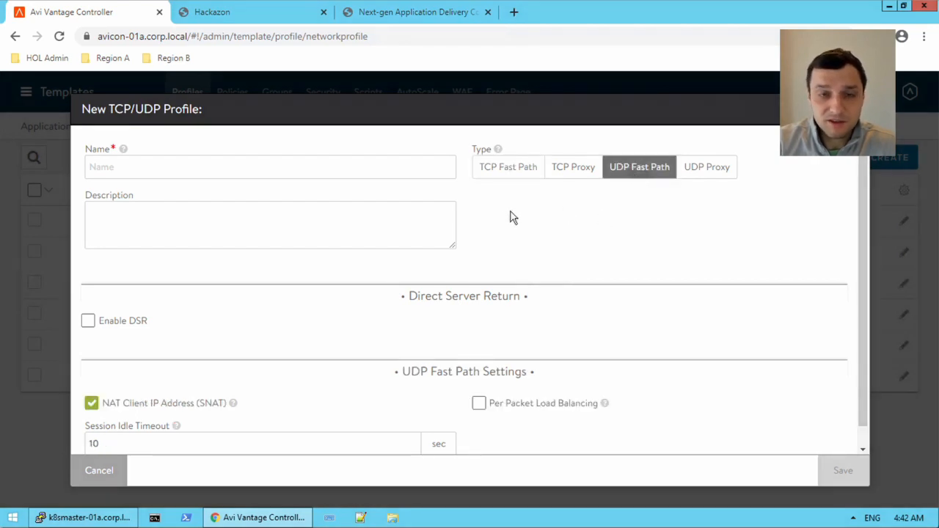
click(510, 167)
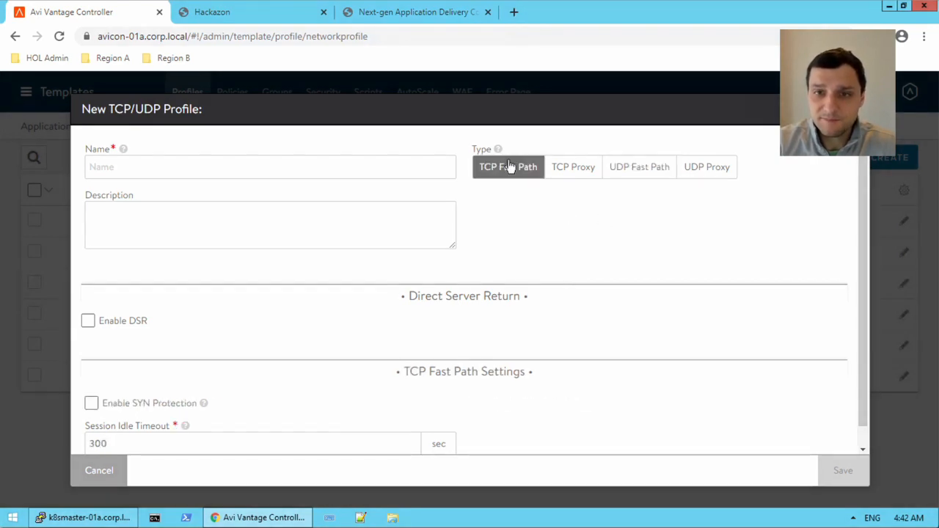
Enable DSR for TCP Fast Path to inspect its type and encapsulation options, disable it, and check the SYN protection setting.
scroll(325, 340, down, 1)
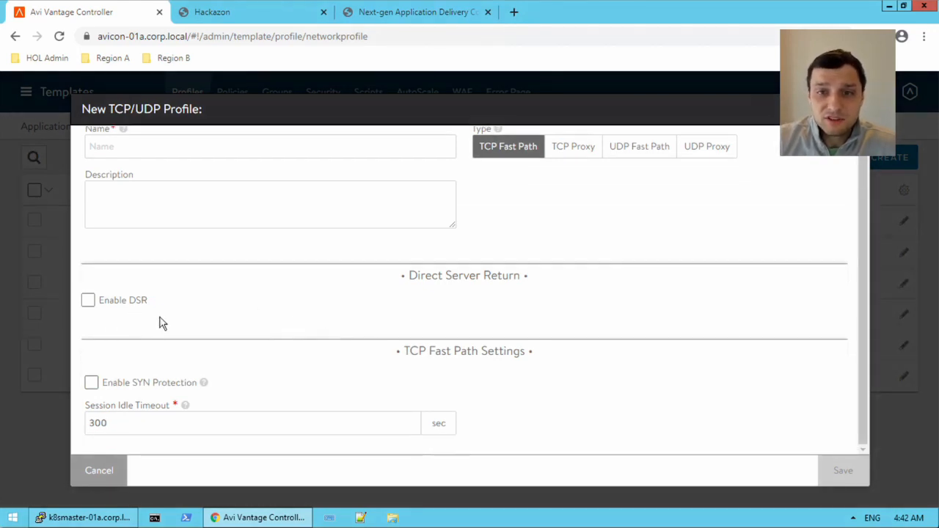
click(87, 303)
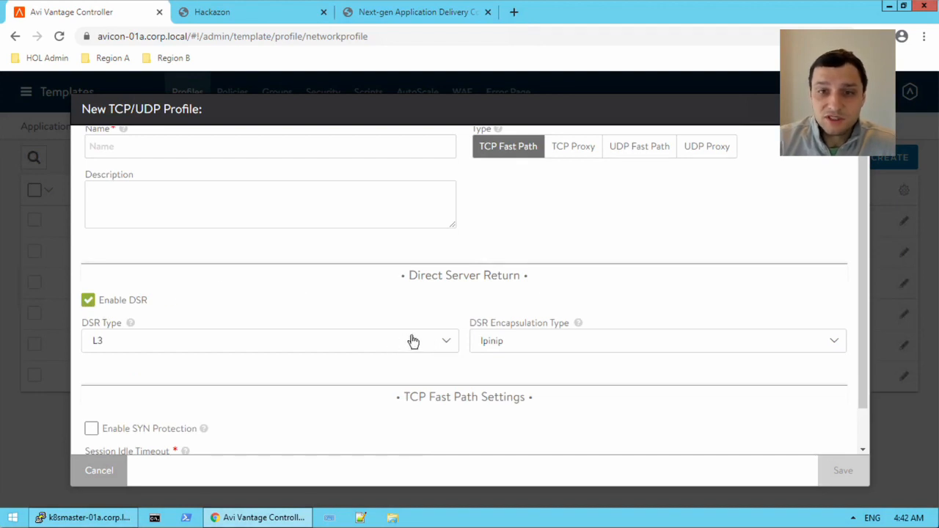
scroll(341, 394, up, 1)
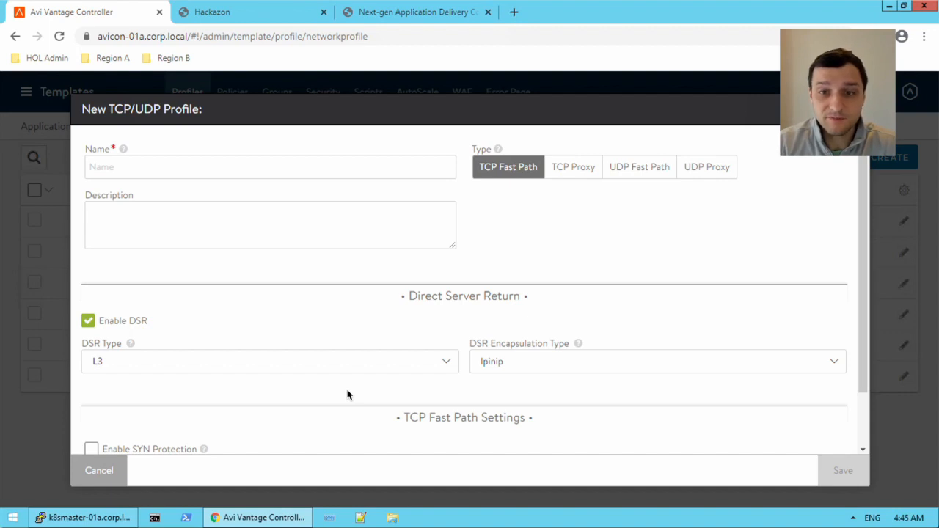
click(88, 321)
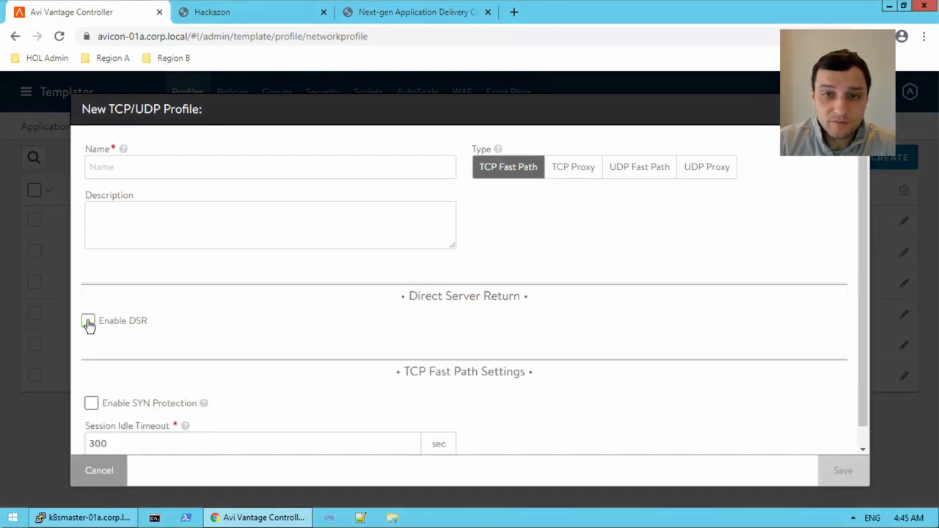
scroll(360, 391, down, 1)
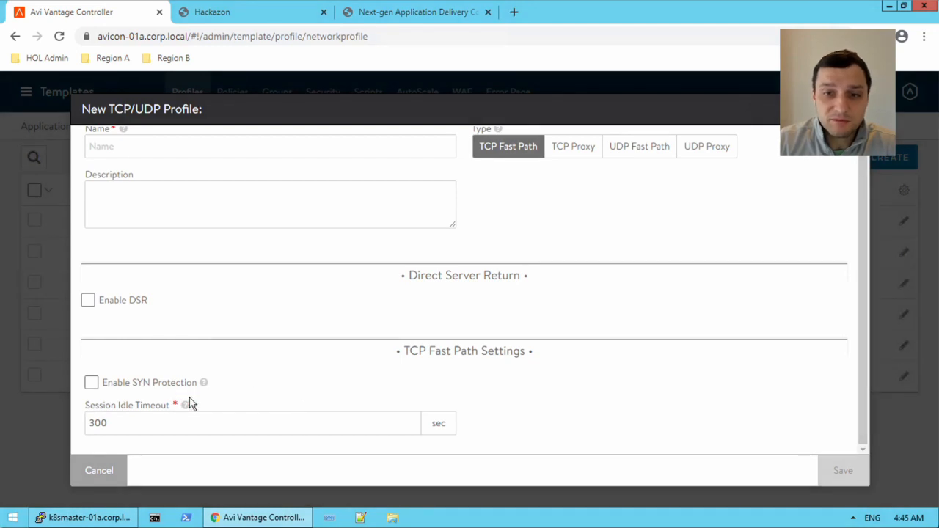
mouse_move(203, 384)
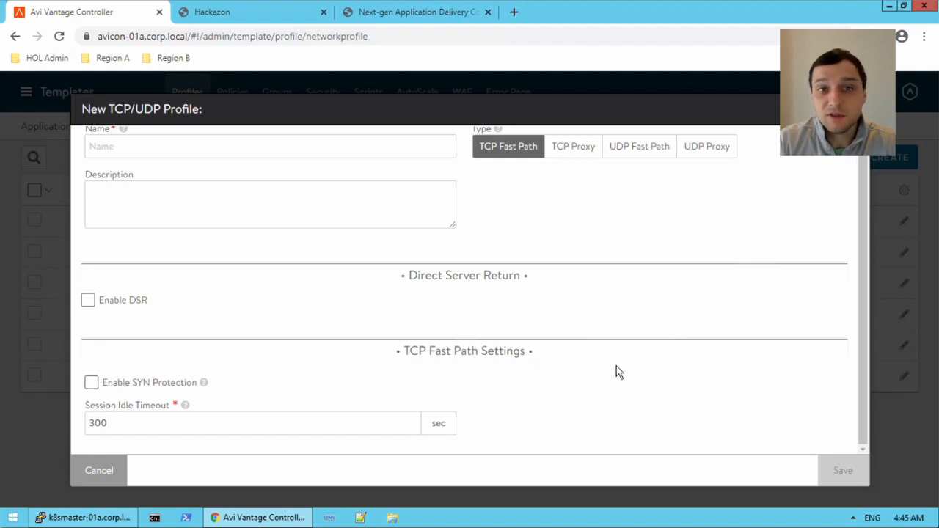
Review the UDP Fast Path options for DSR, SNAT and per-packet load balancing, and close the new profile without saving.
click(632, 145)
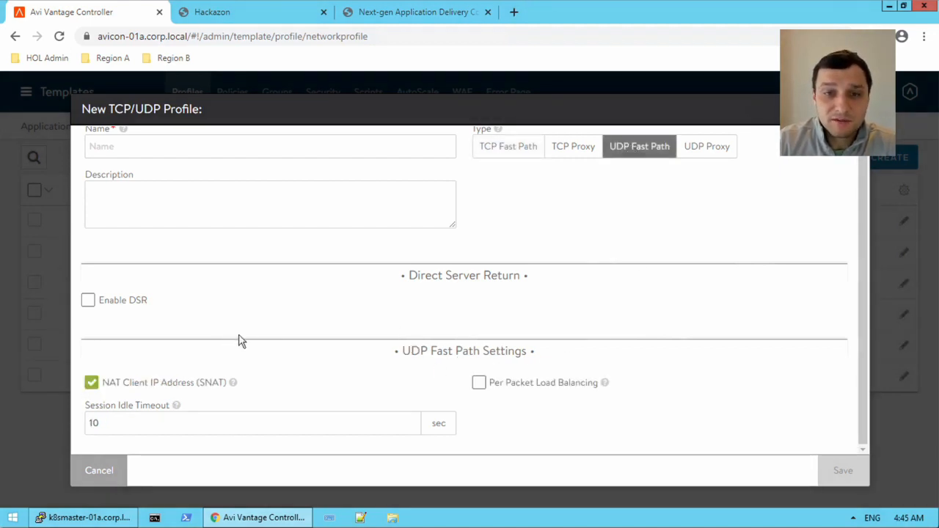
click(87, 301)
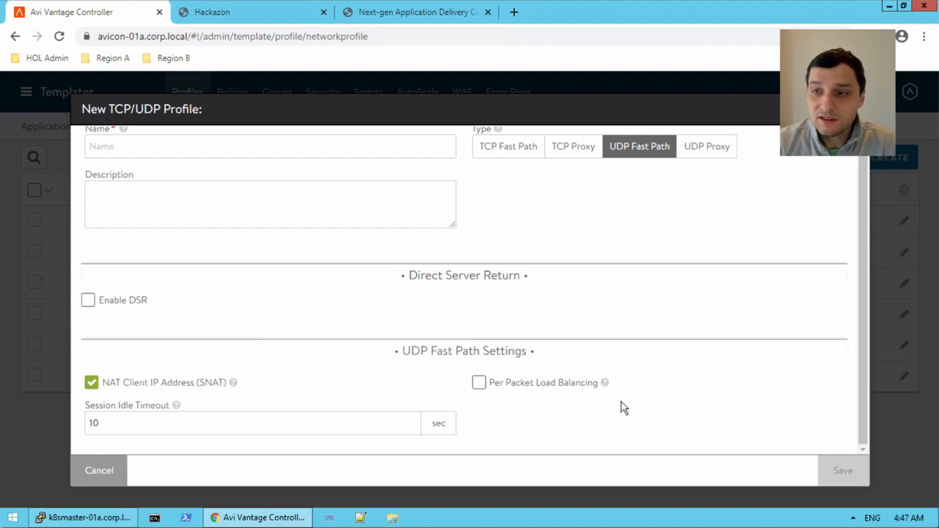
mouse_move(605, 384)
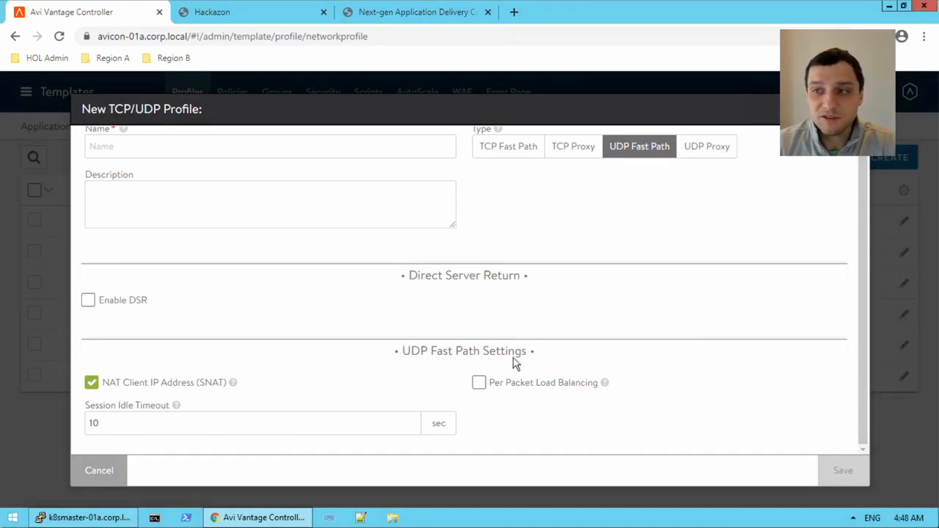
scroll(715, 239, up, 1)
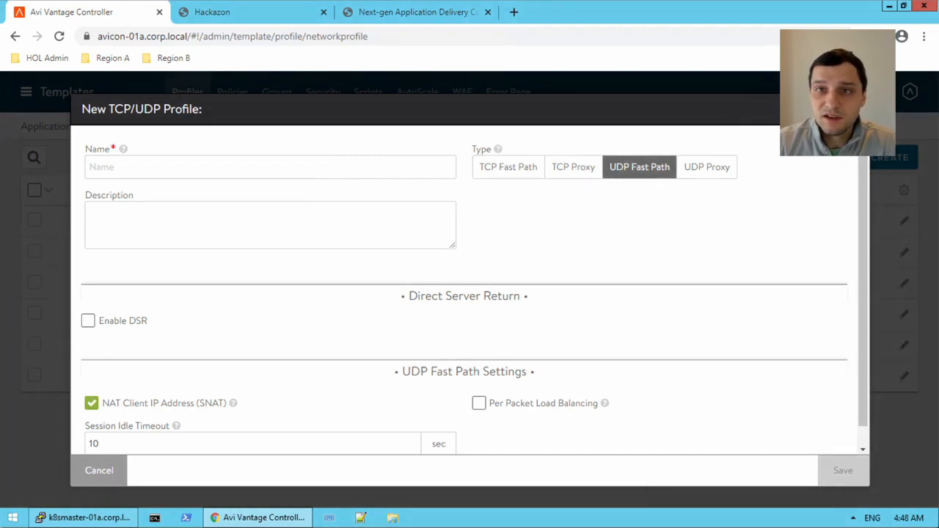
key(Escape)
click(537, 260)
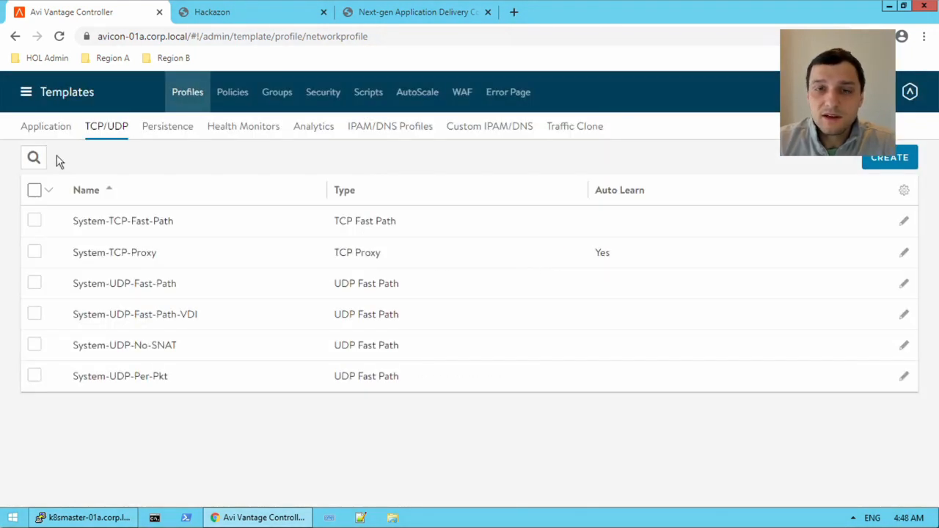
Start a new application profile and set its type to DNS.
click(46, 131)
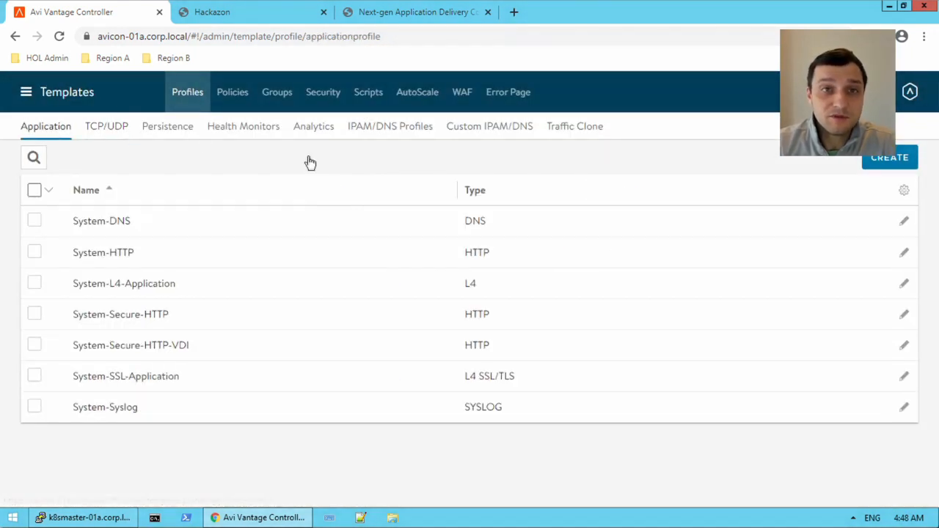
click(889, 158)
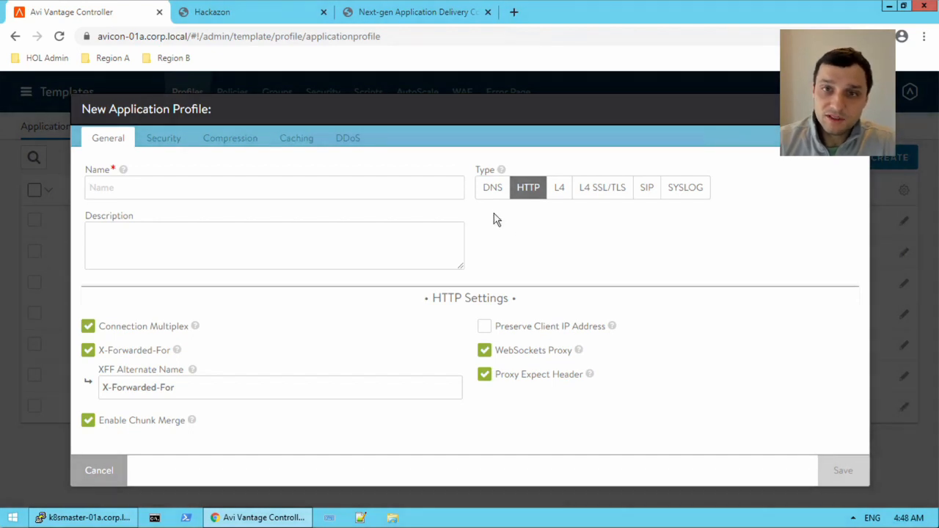
click(492, 193)
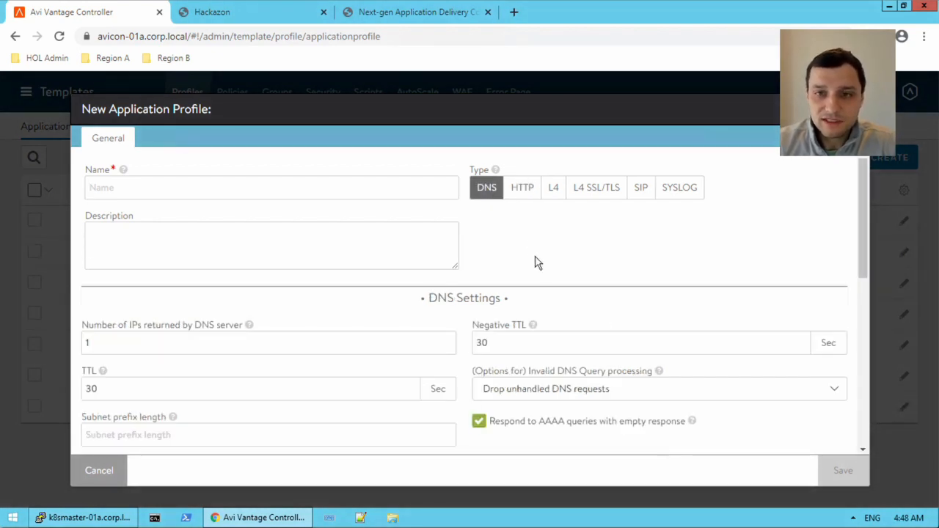
Examine the DNS profile's TTL, invalid query processing, request rate limiter, client IP preservation and domain name settings.
scroll(427, 293, down, 2)
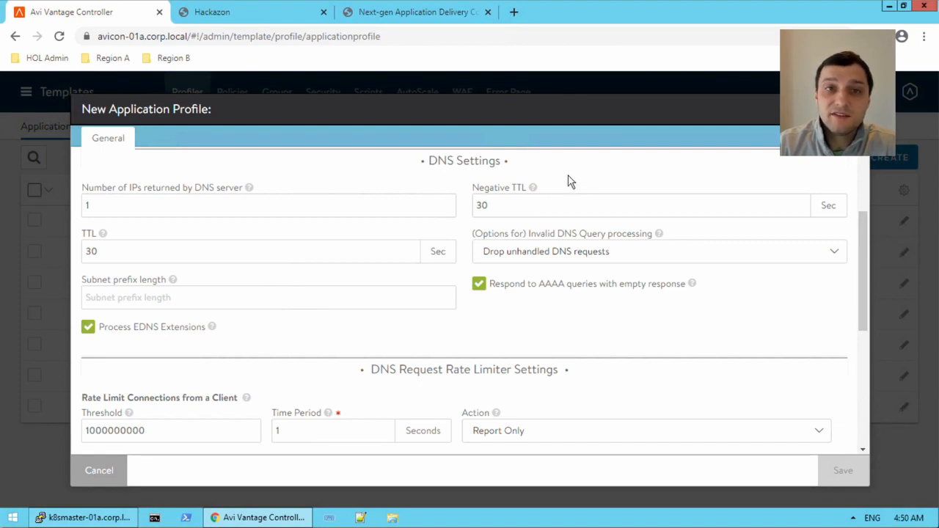
mouse_move(533, 187)
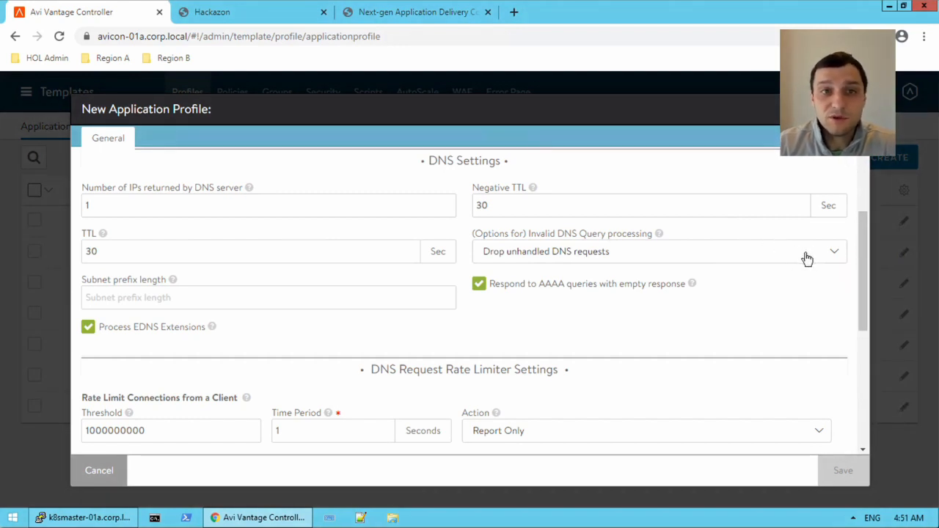
click(732, 255)
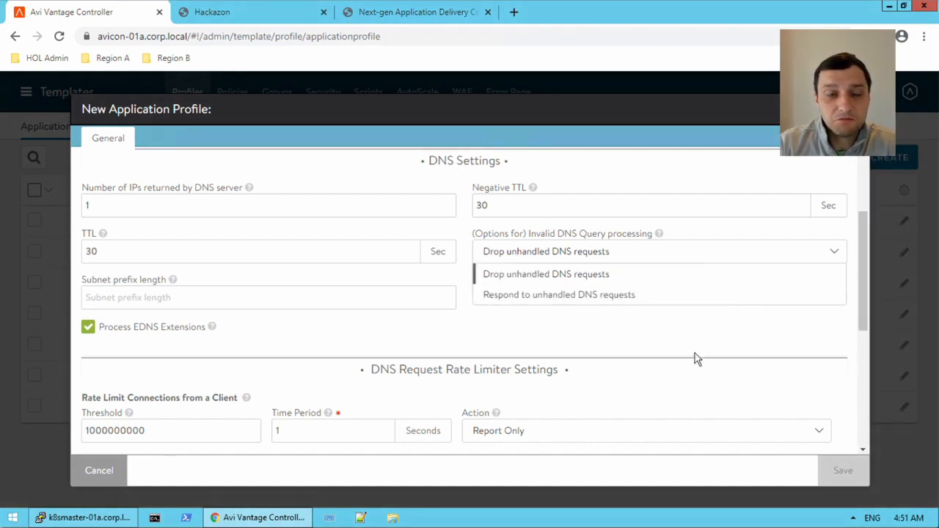
click(693, 342)
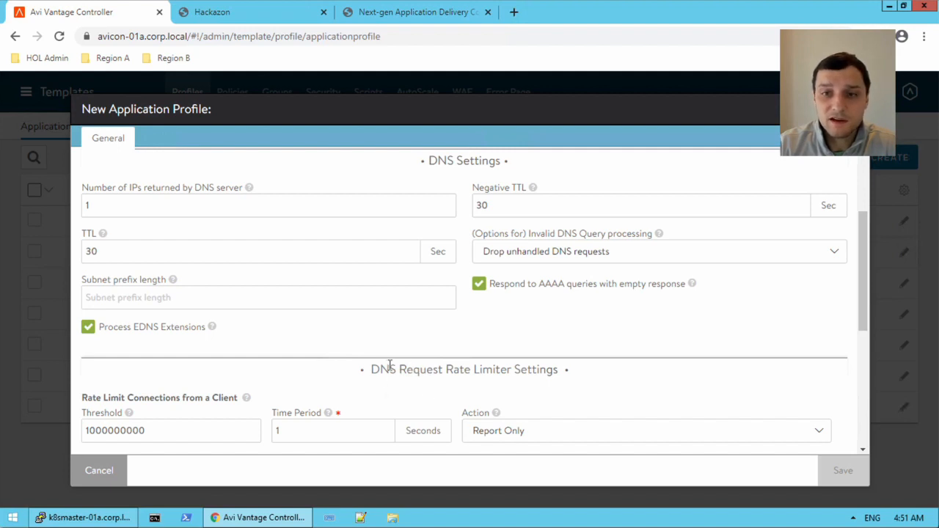
scroll(408, 371, down, 1)
scroll(371, 411, down, 1)
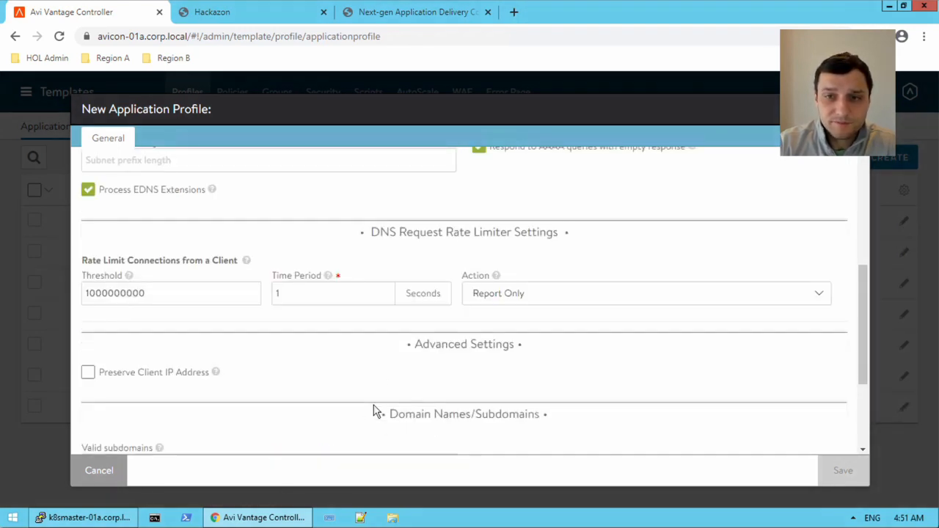
scroll(323, 365, down, 1)
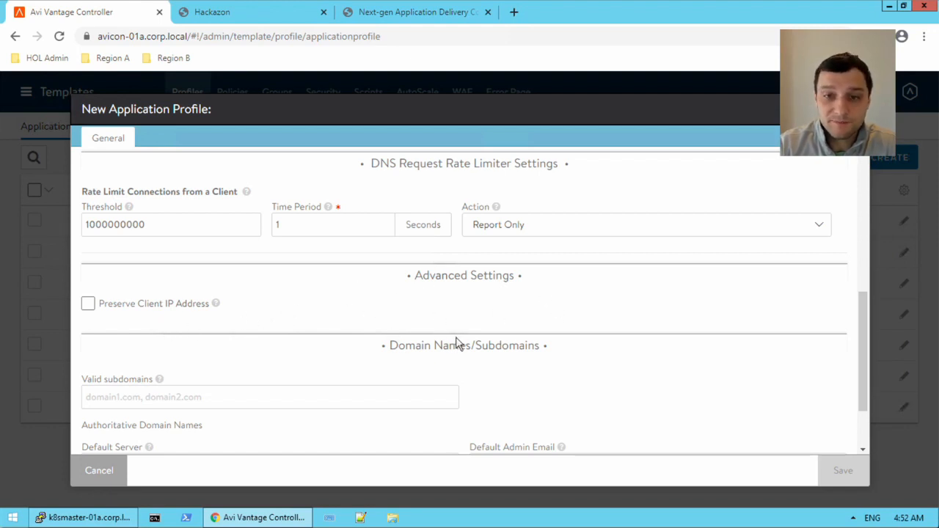
scroll(457, 342, down, 1)
scroll(528, 325, down, 1)
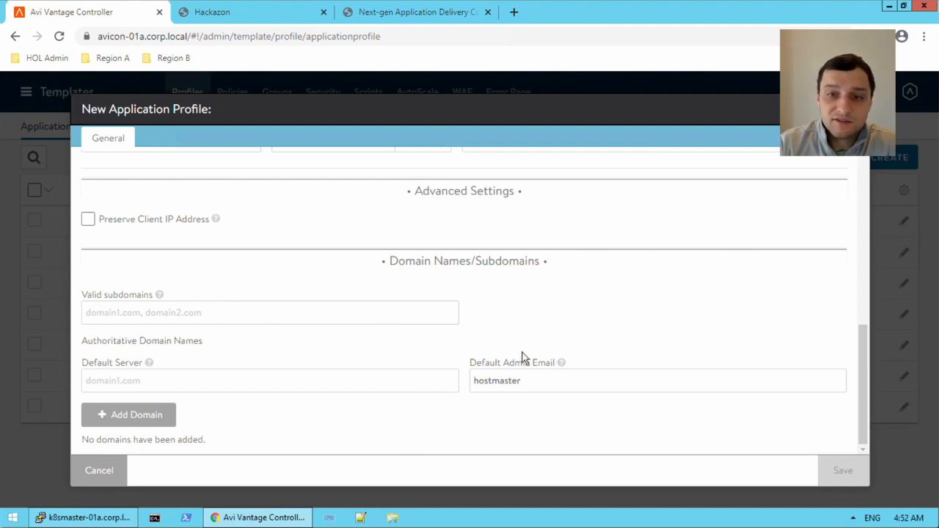
Add an authoritative domain entry to the DNS profile to inspect its name server and admin email fields, and remove it.
click(168, 415)
scroll(272, 415, down, 1)
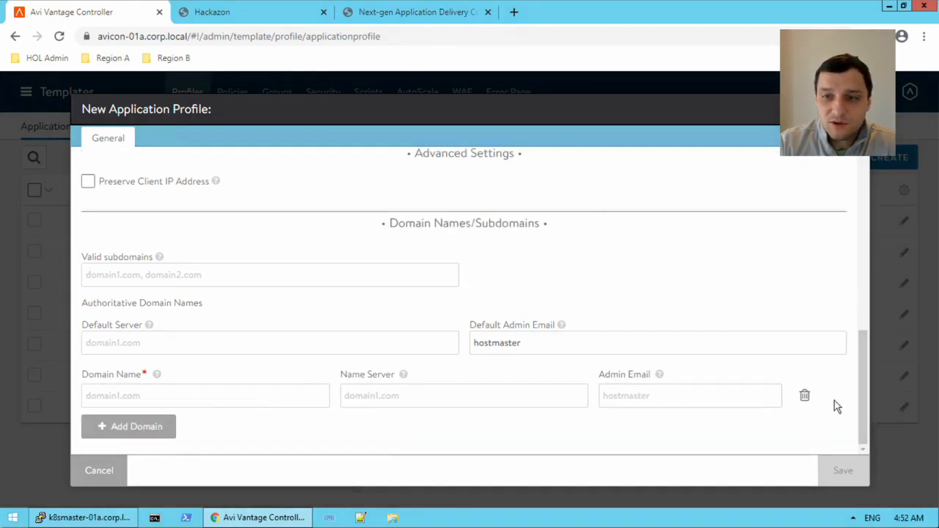
click(805, 396)
scroll(631, 286, up, 5)
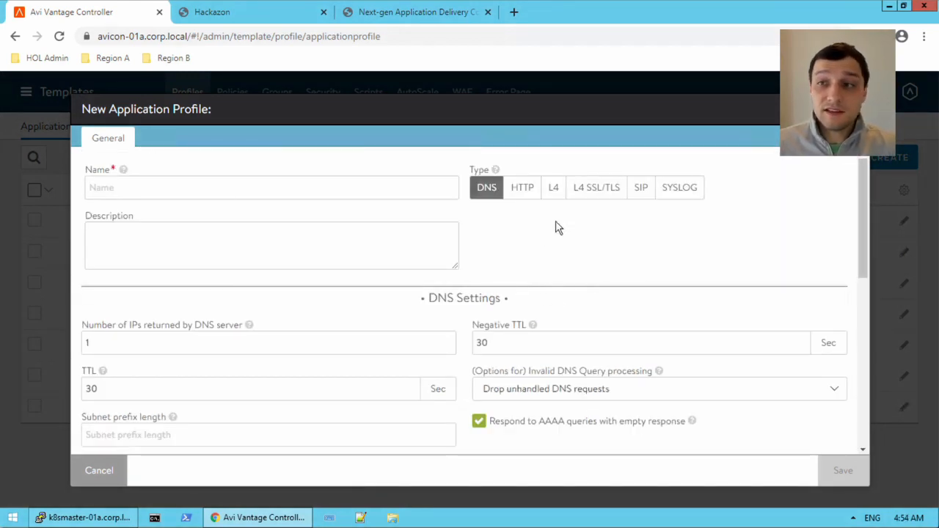
Set the profile type to L4, toggle PROXY protocol on and off to see its versions, and review the rate limiter and client IP settings.
click(554, 193)
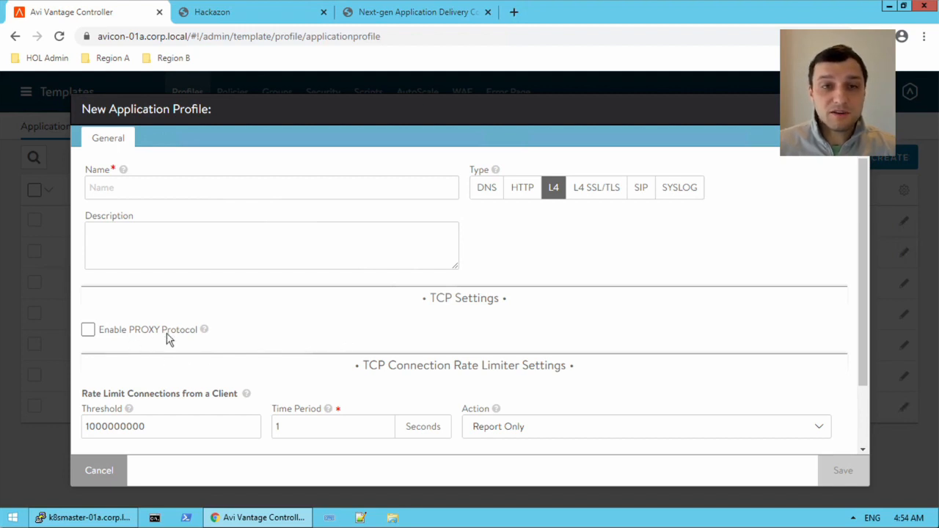
click(129, 334)
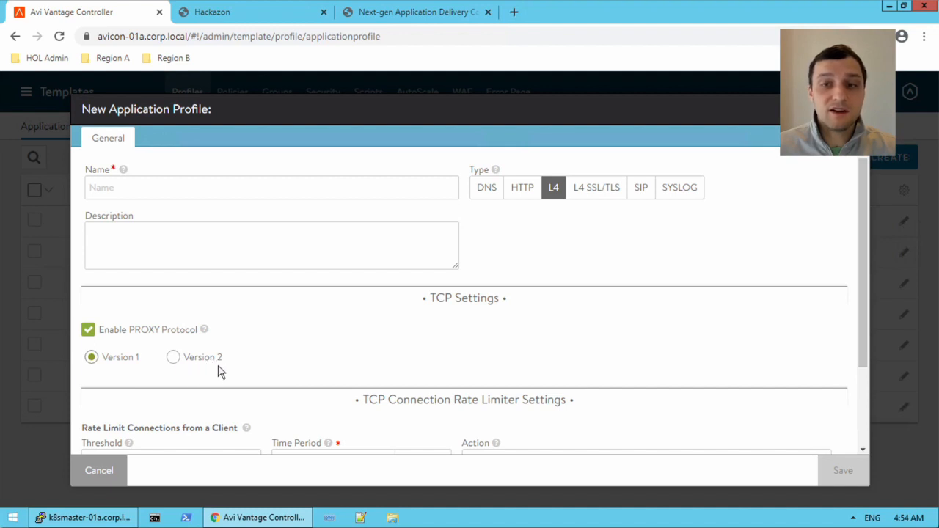
click(88, 331)
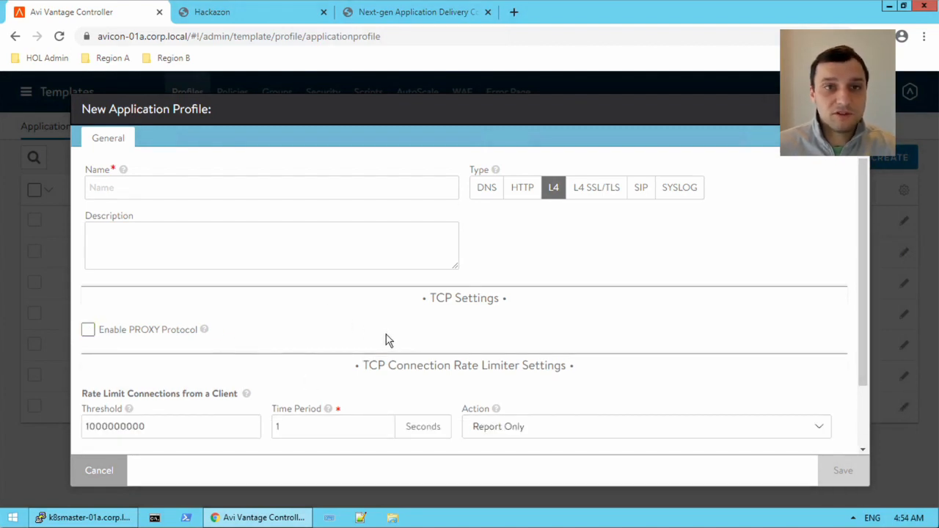
scroll(411, 333, down, 1)
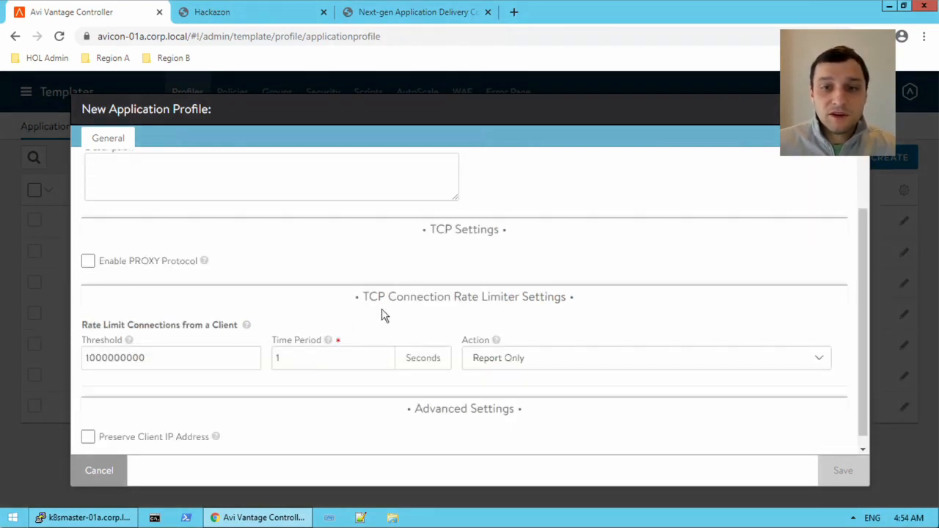
scroll(406, 310, down, 1)
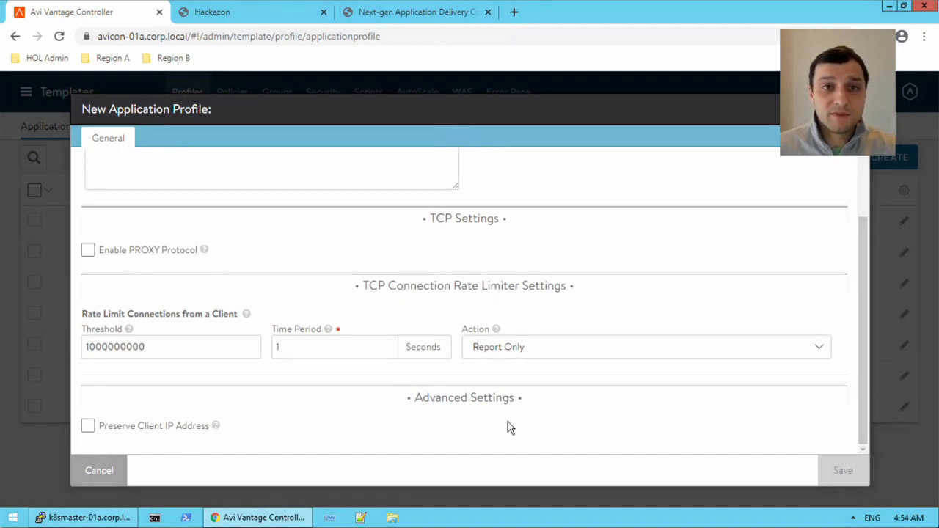
scroll(503, 428, up, 2)
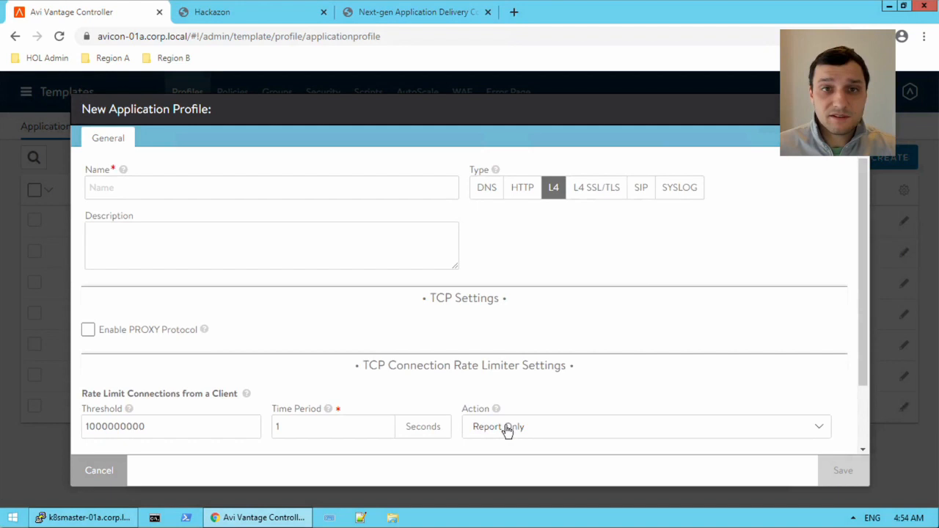
Set the profile type to L4 SSL/TLS and review its TCP, connection rate limiter and client IP preservation settings.
click(599, 194)
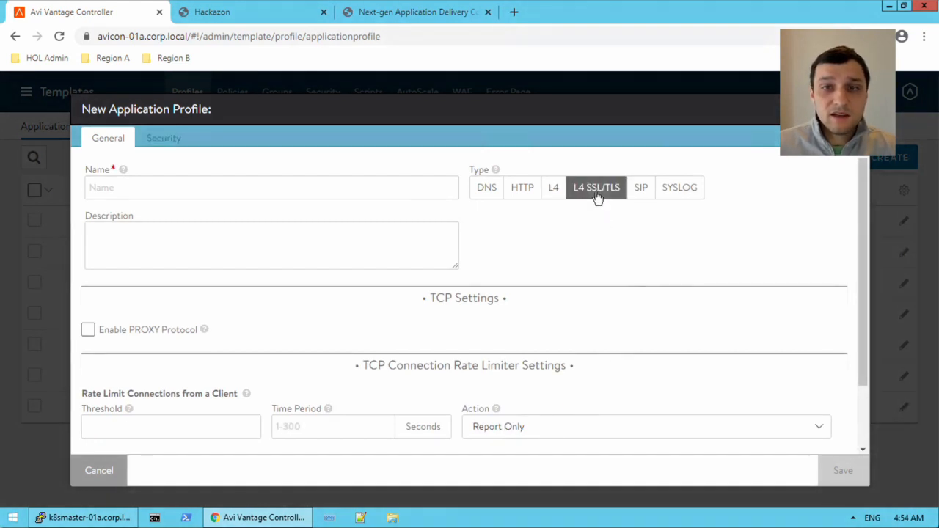
scroll(537, 272, down, 2)
scroll(536, 278, up, 2)
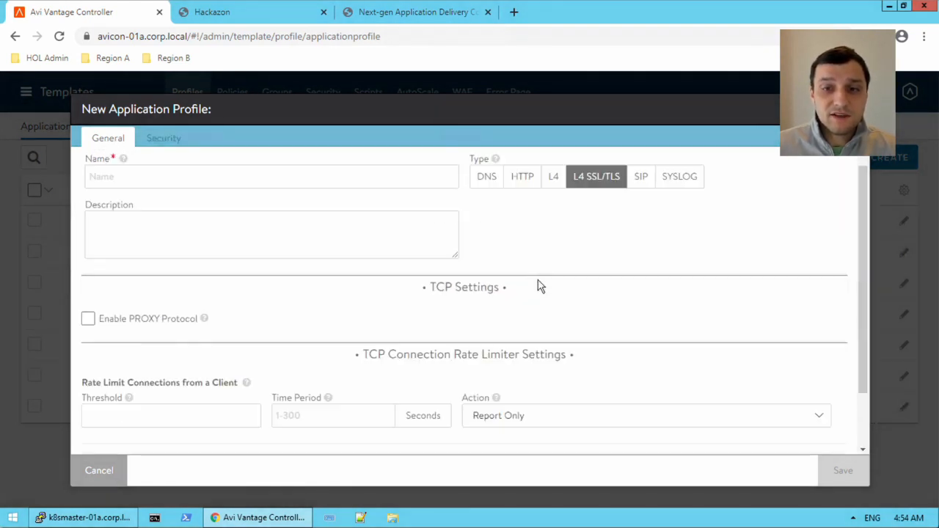
scroll(543, 284, down, 2)
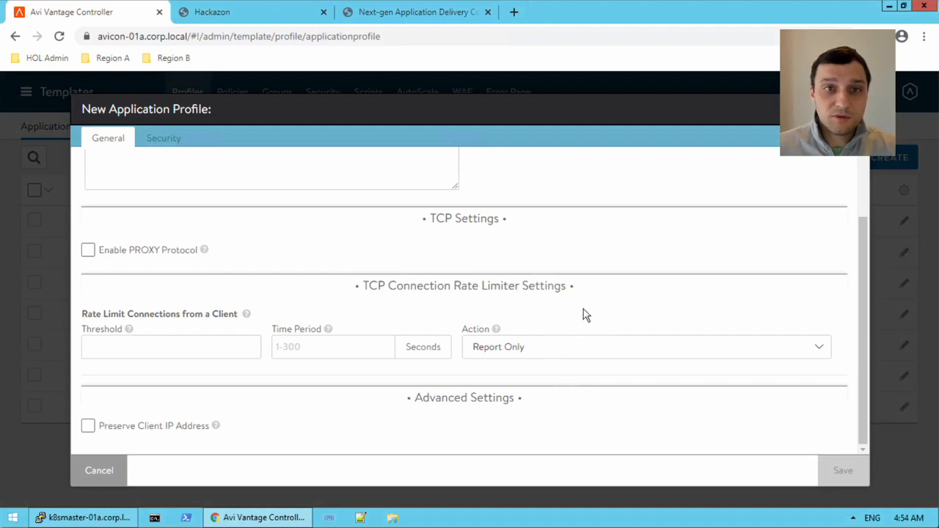
scroll(540, 222, up, 2)
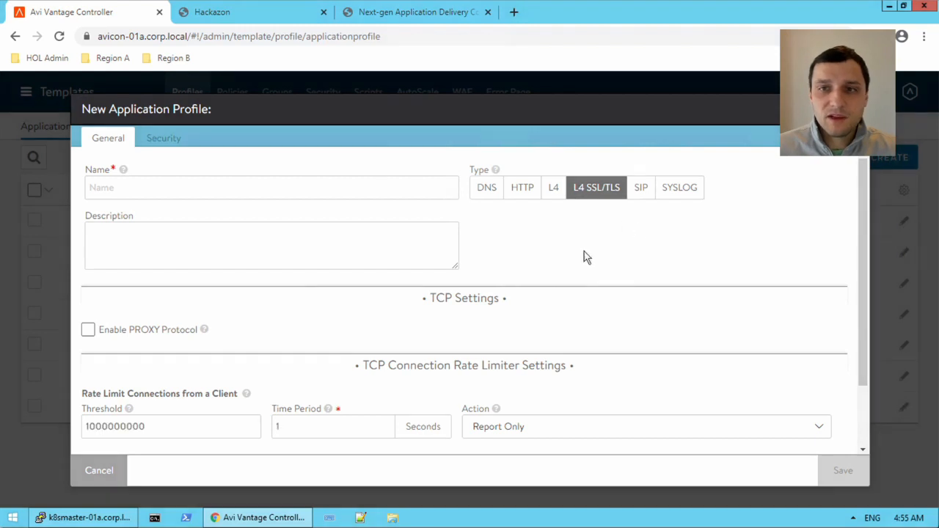
Check the settings of the SIP and SYSLOG profile types, and discard the new application profile.
click(641, 185)
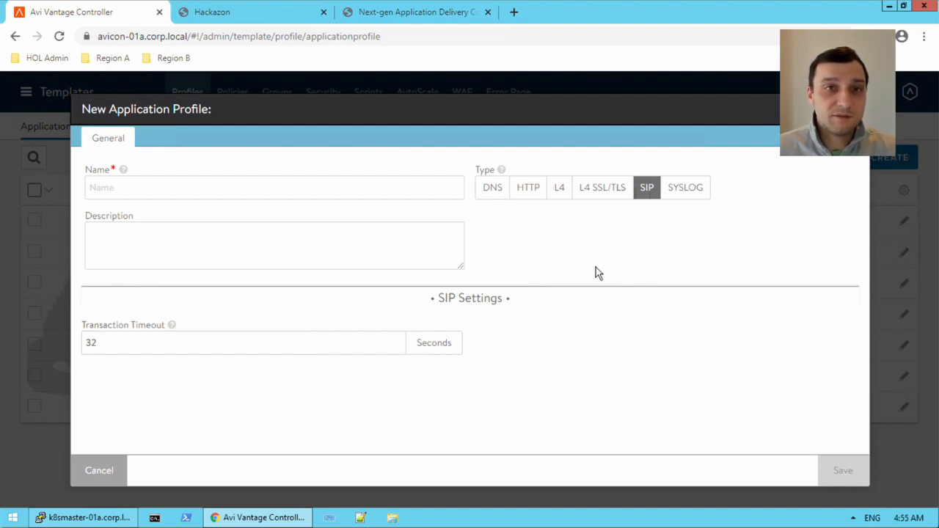
click(697, 191)
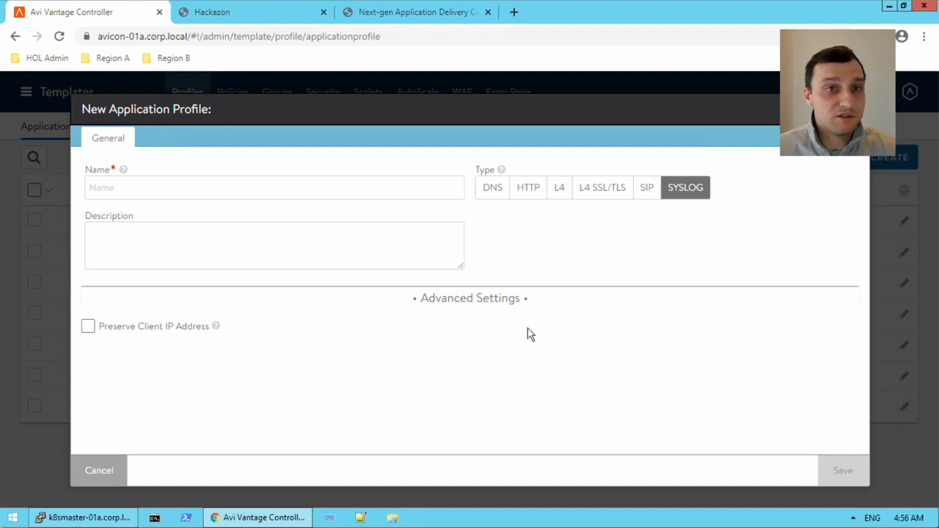
click(104, 471)
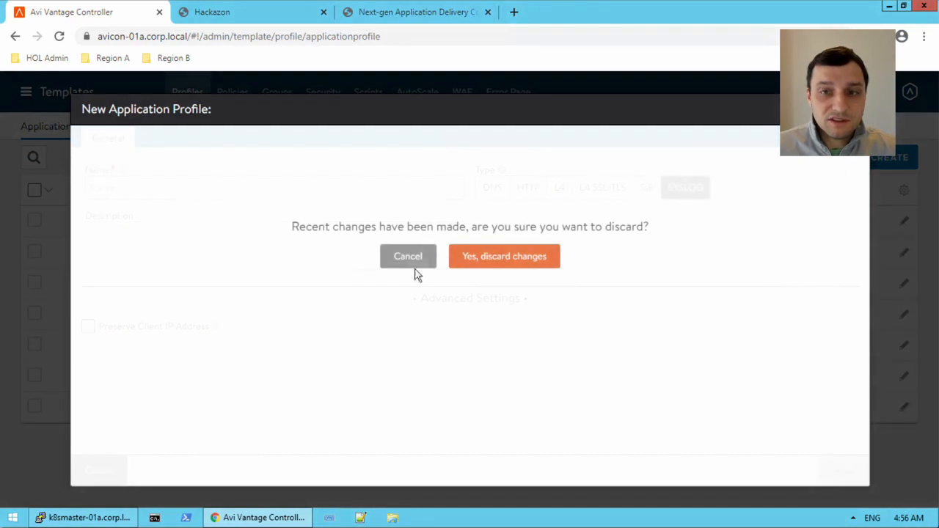
click(504, 257)
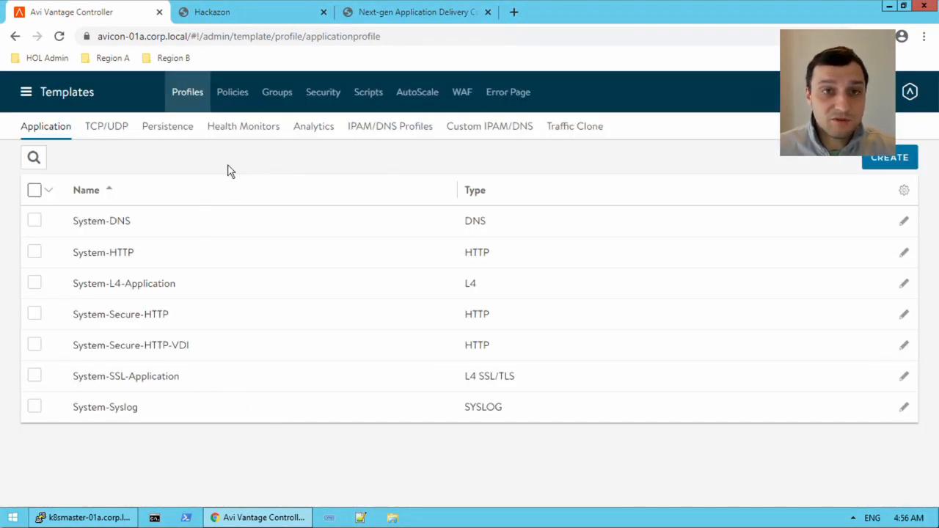
Go to the applications dashboard and open the dns-vs-01a virtual service for editing.
click(51, 99)
click(70, 130)
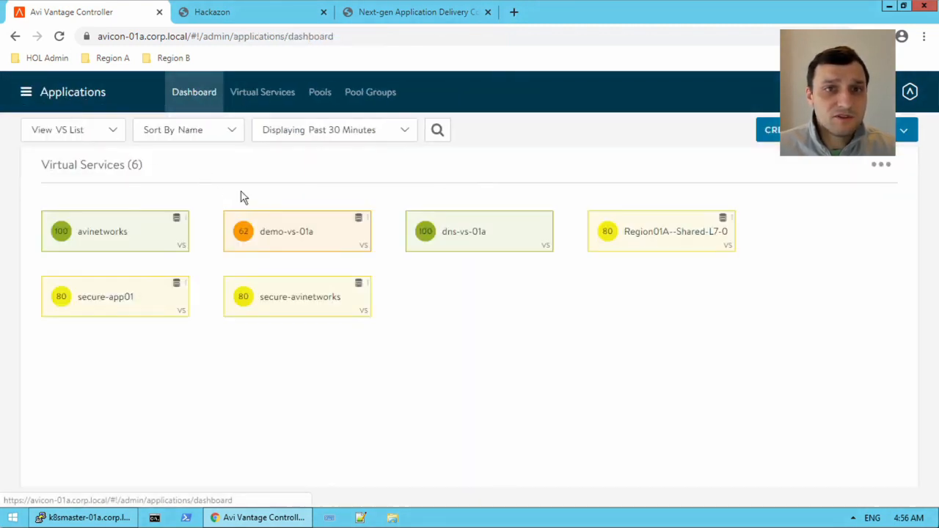
click(480, 245)
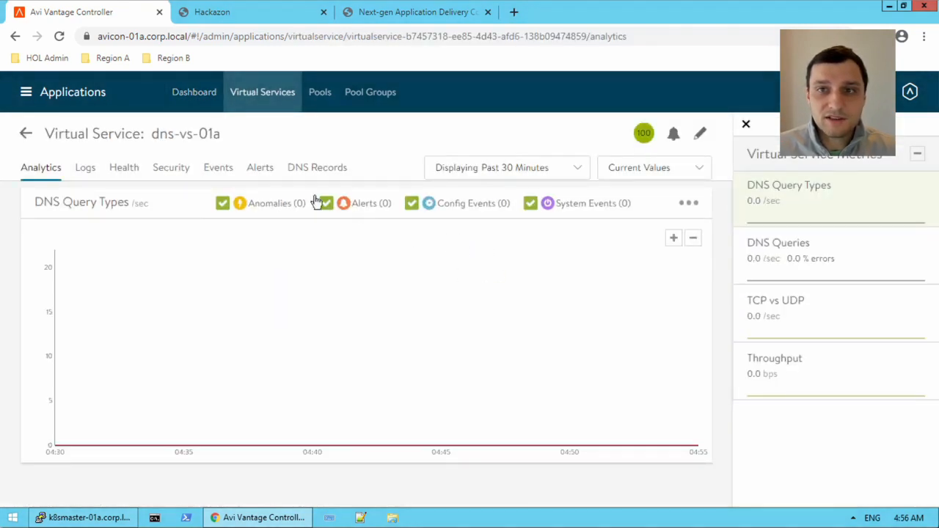
click(707, 134)
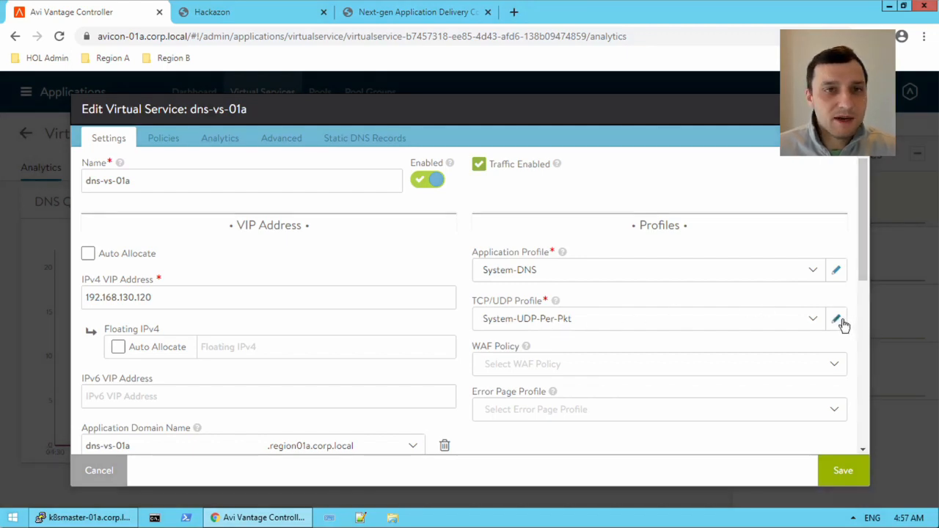
Inspect the virtual service's assigned TCP/UDP profile, close it, and examine the VIP address, service ports with TCP/UDP override, and pool settings.
click(837, 320)
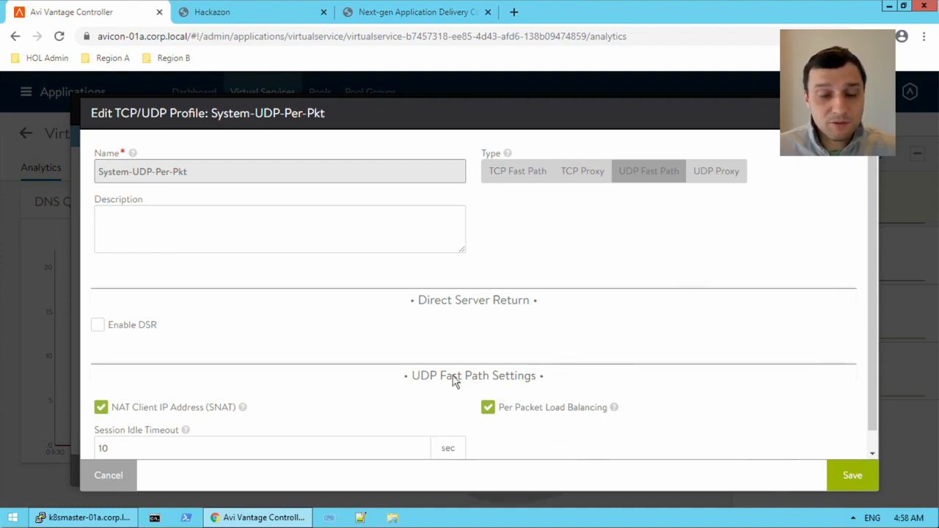
key(Escape)
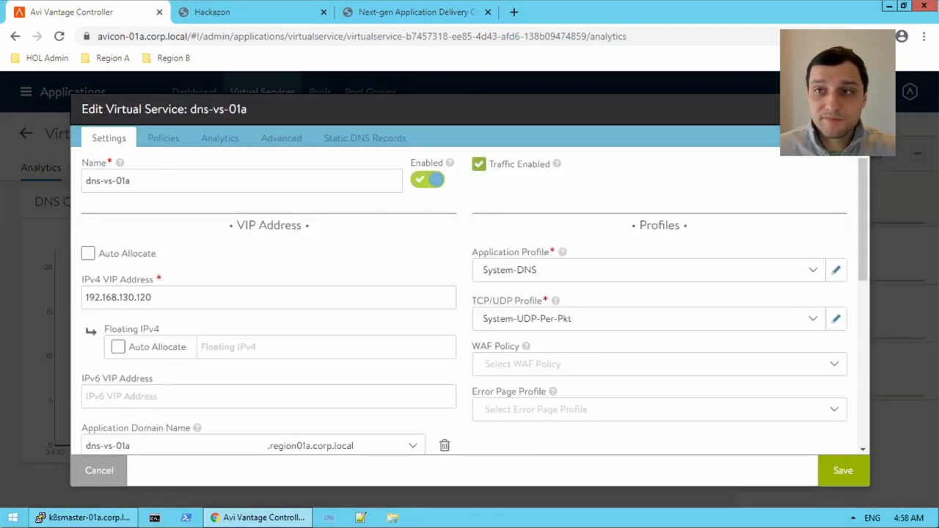
scroll(443, 335, down, 2)
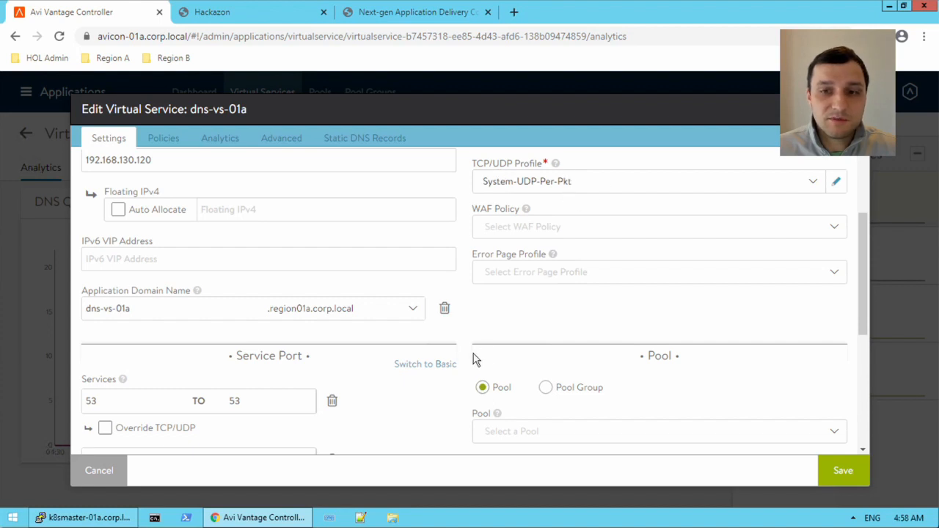
scroll(432, 390, down, 1)
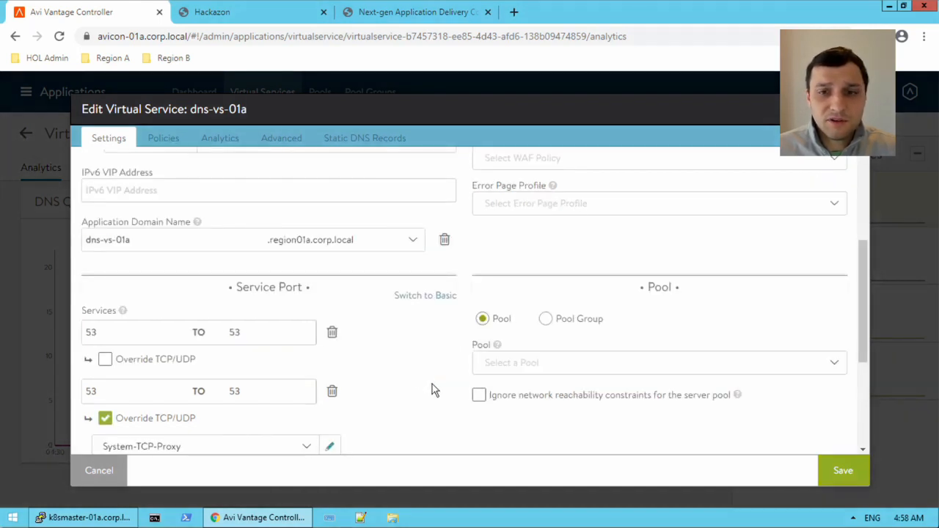
scroll(429, 385, down, 1)
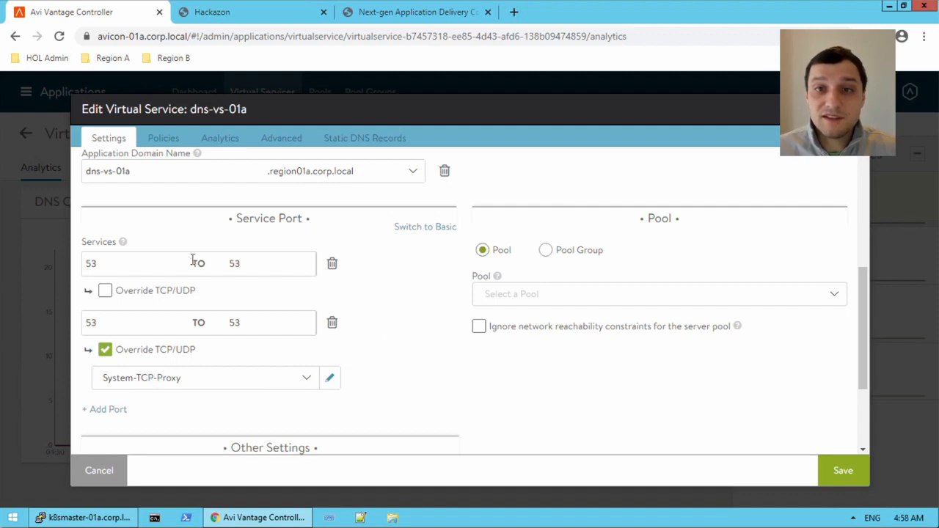
scroll(386, 361, up, 5)
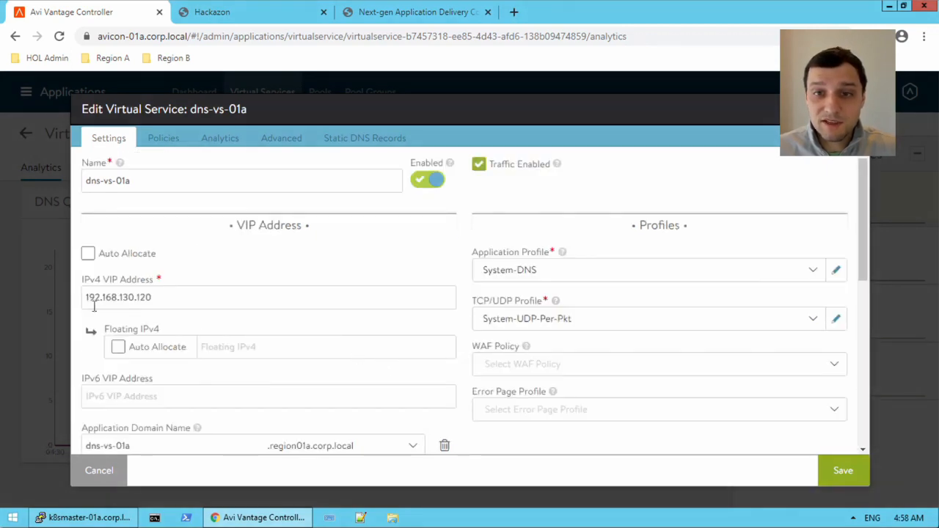
scroll(346, 345, down, 2)
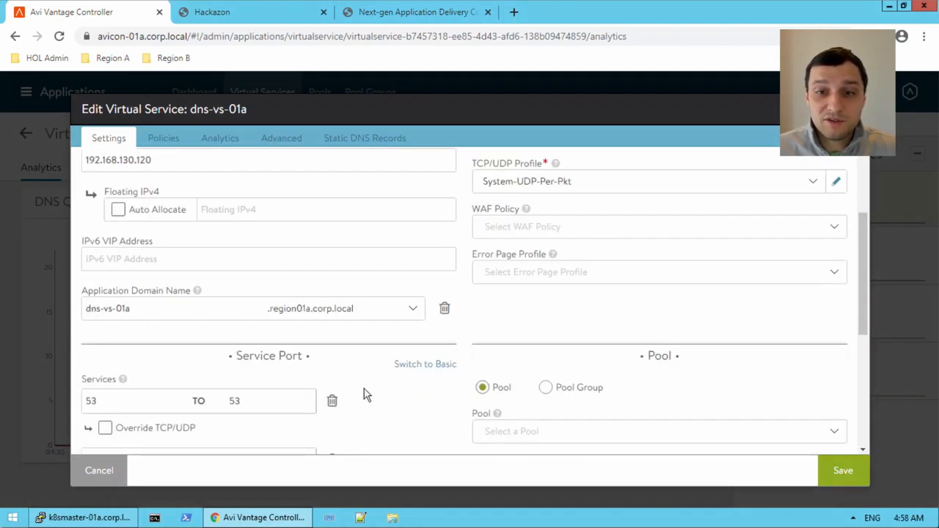
scroll(367, 392, down, 2)
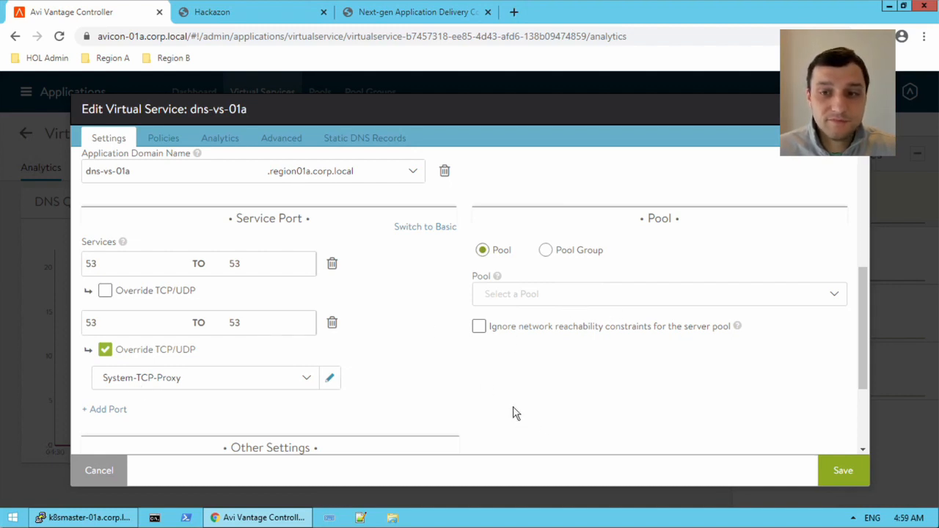
scroll(552, 428, up, 2)
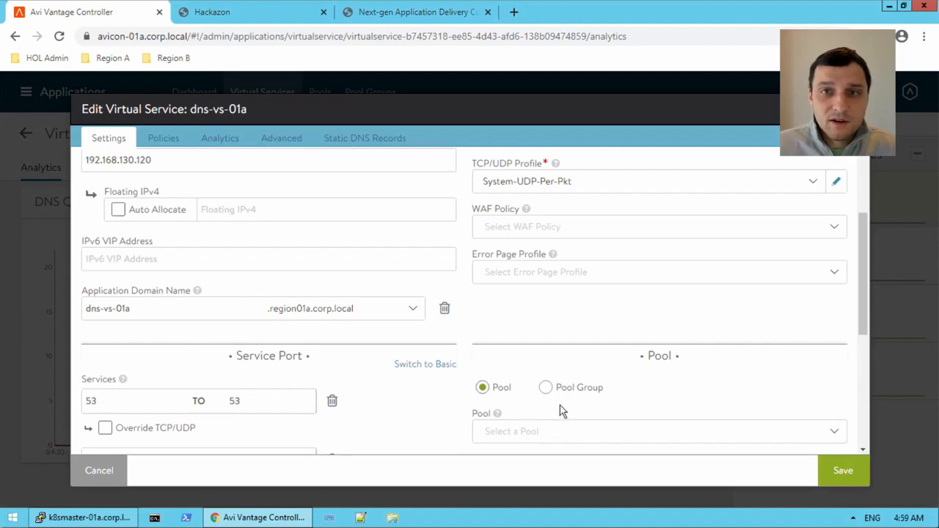
scroll(560, 405, up, 3)
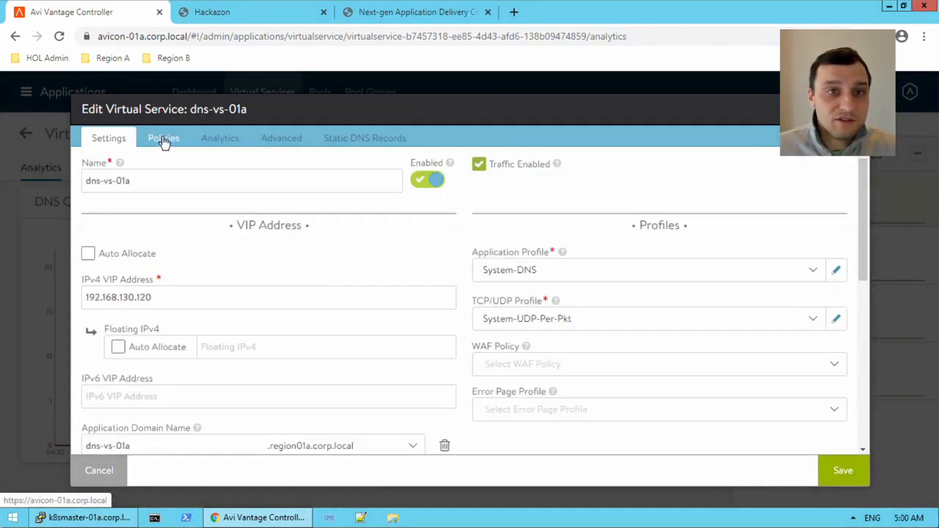
Review the policies, analytics, advanced settings and static DNS records of the dns-vs-01a virtual service.
click(163, 139)
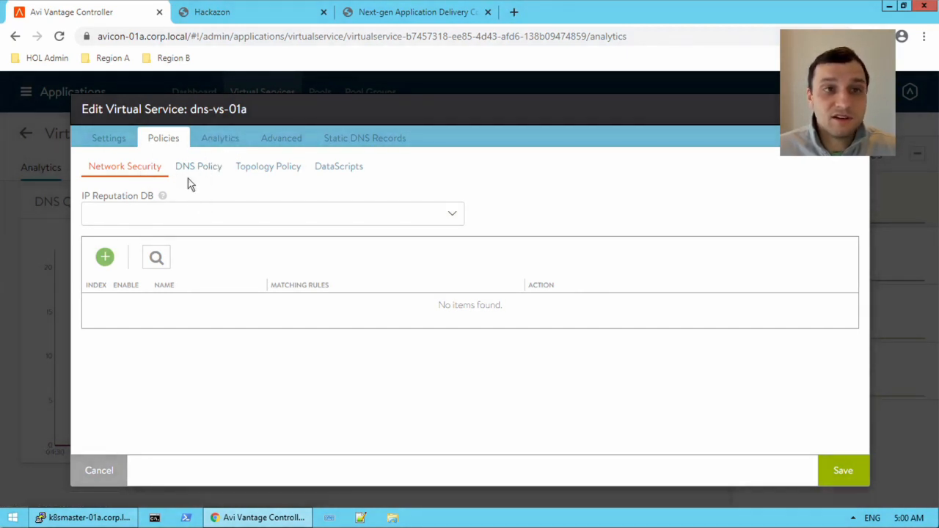
click(229, 139)
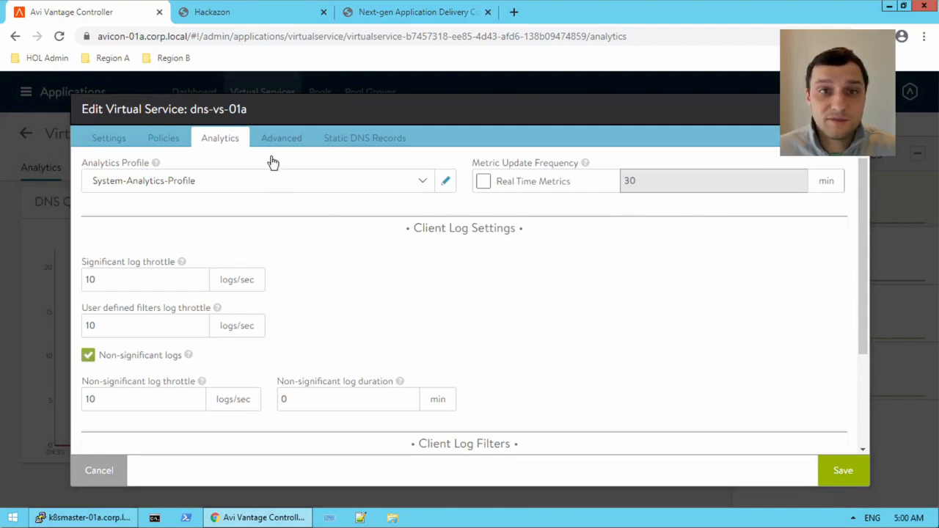
click(291, 145)
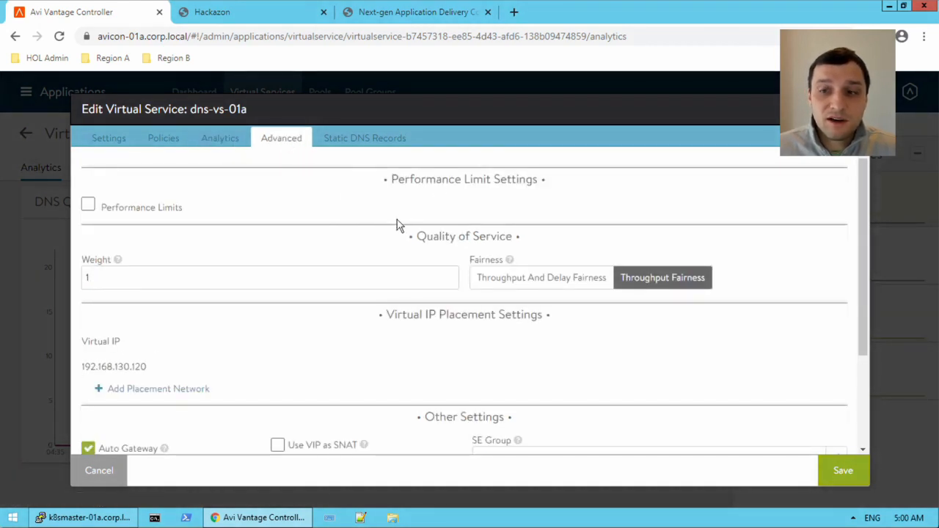
scroll(400, 226, down, 3)
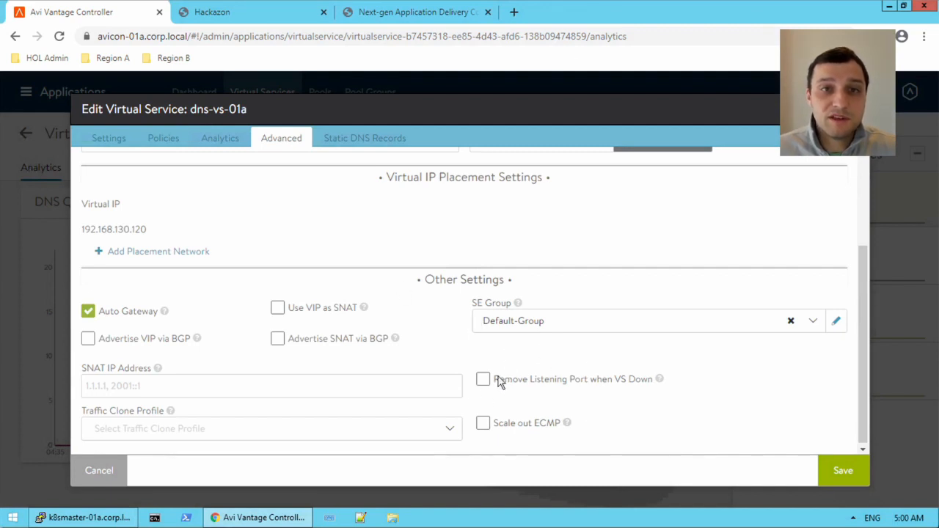
scroll(642, 415, up, 3)
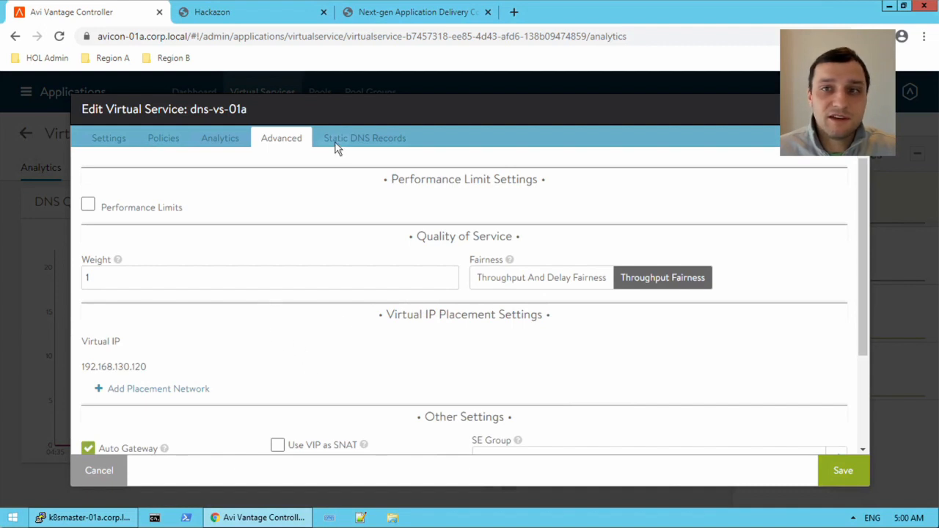
click(380, 142)
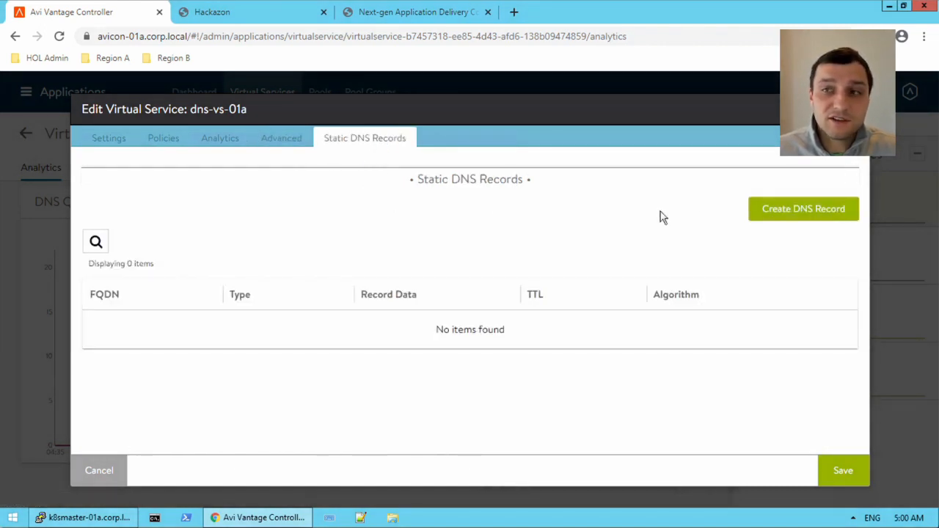
Check the record types offered for a new static DNS record, discard the record, and close the virtual service editor.
click(796, 214)
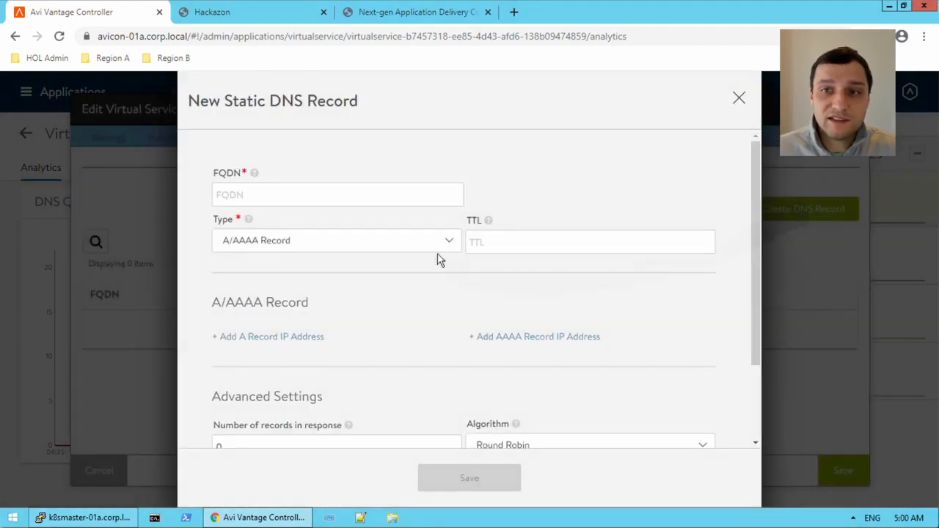
click(368, 250)
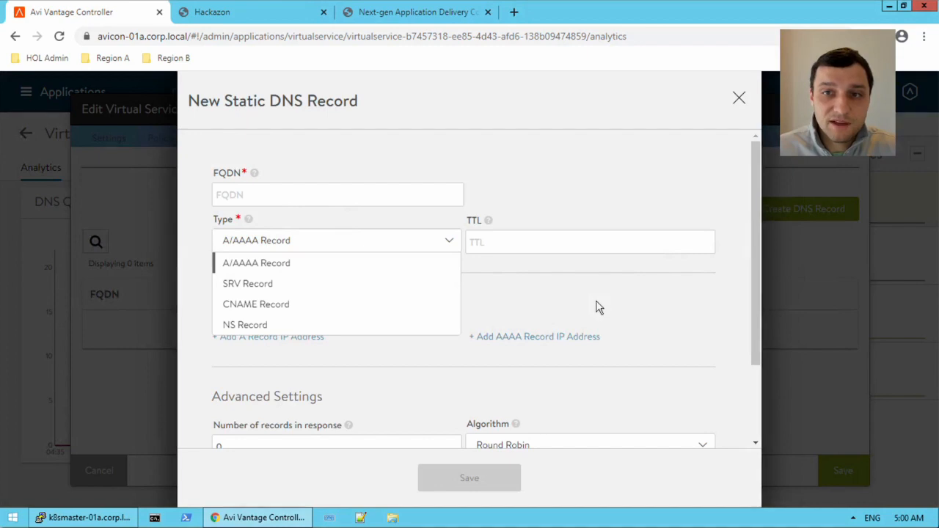
click(596, 307)
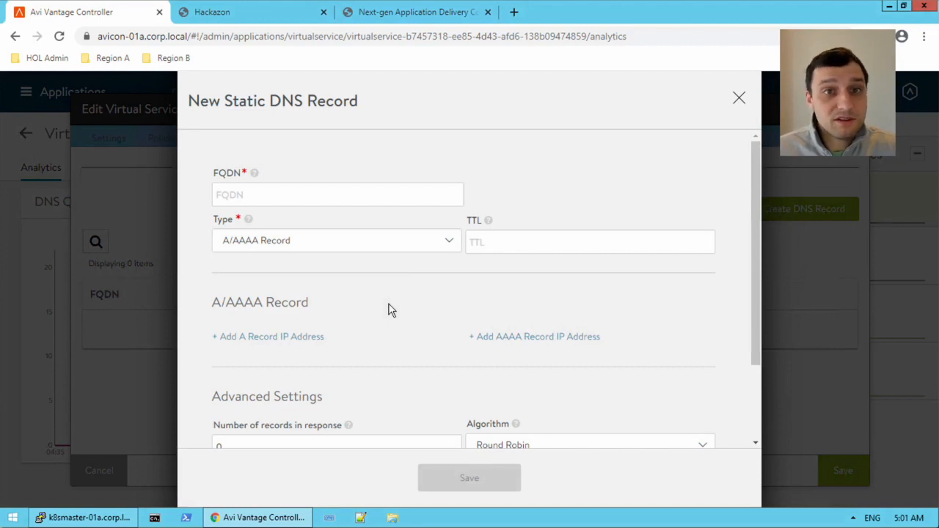
click(738, 97)
click(857, 110)
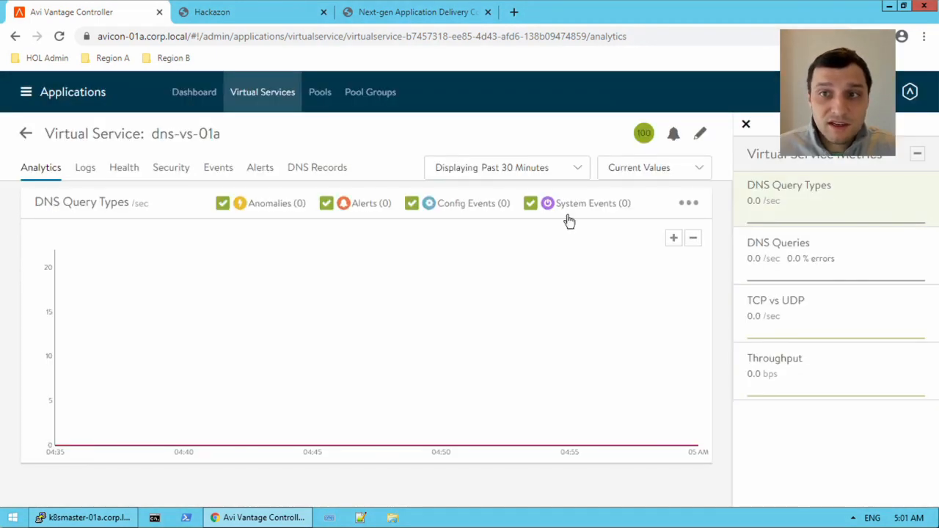
View the DNS records of dns-vs-01a, and show its logs for the past week with non-significant logs included.
click(331, 172)
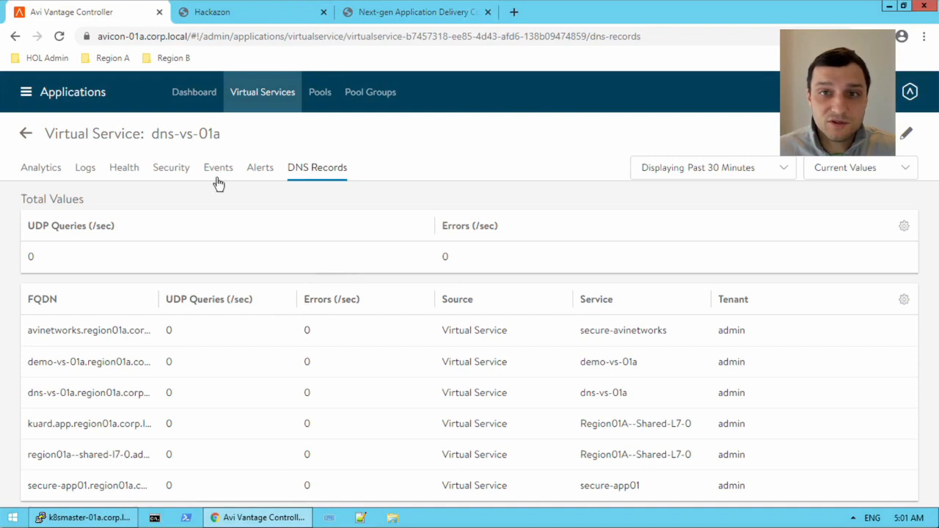
click(87, 171)
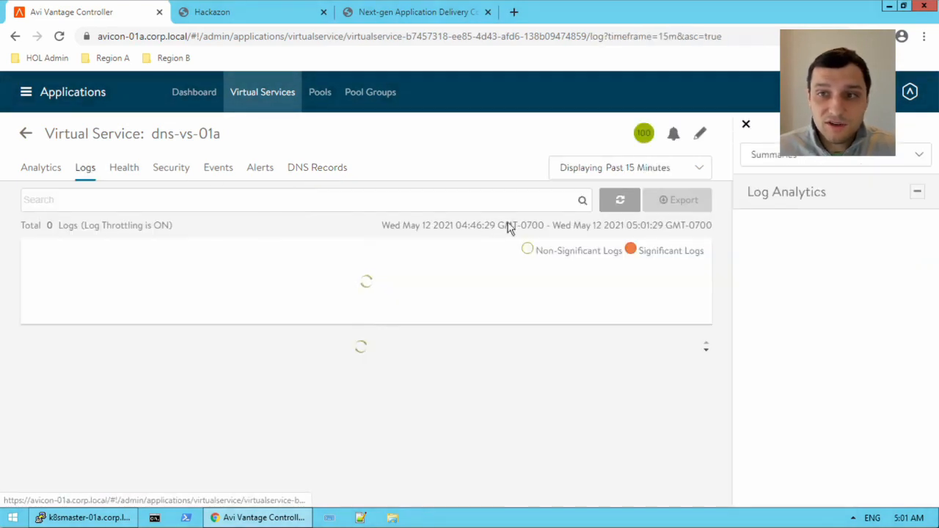
click(643, 176)
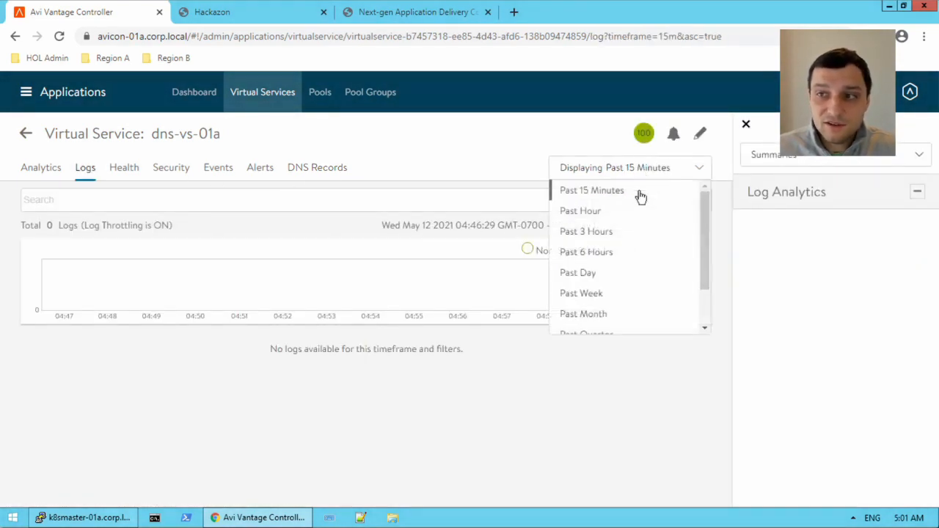
click(618, 297)
click(531, 251)
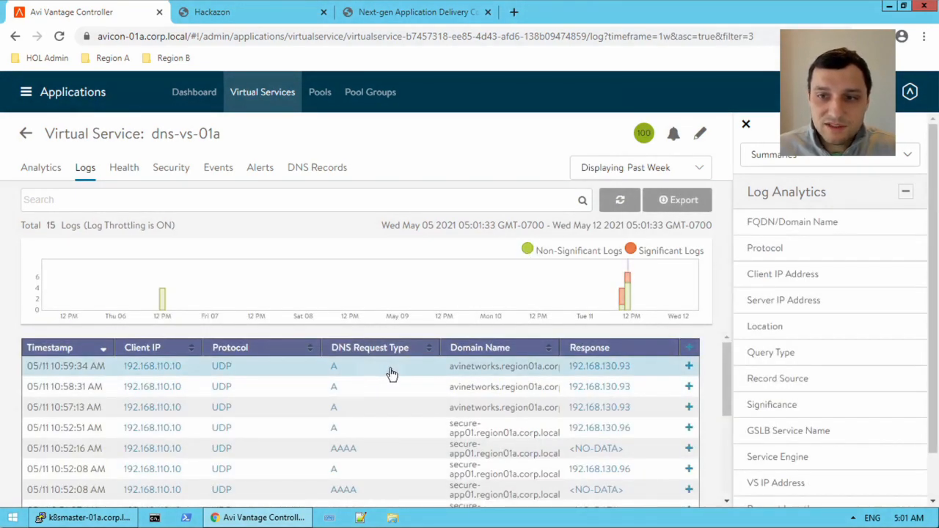
Expand the newest avinetworks DNS query log entry and examine its client, domain name and response details.
click(390, 374)
scroll(432, 399, down, 2)
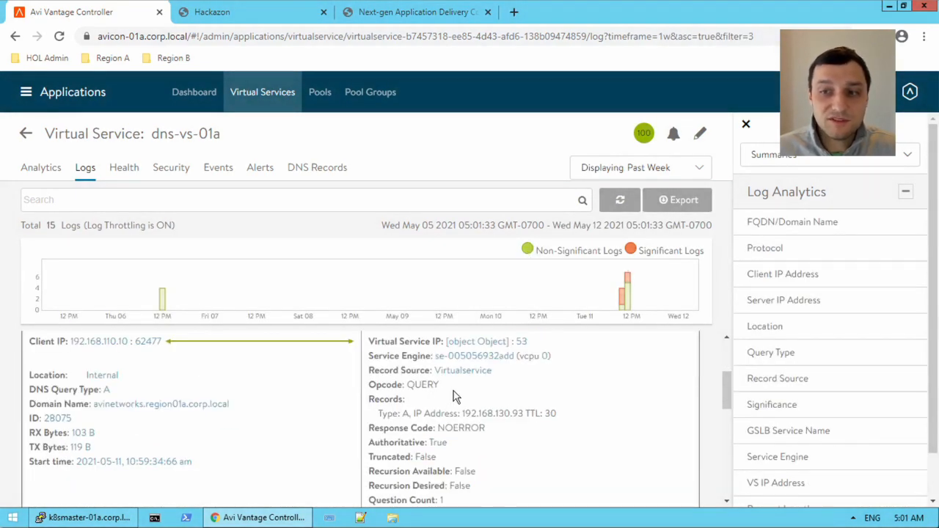
scroll(370, 424, down, 1)
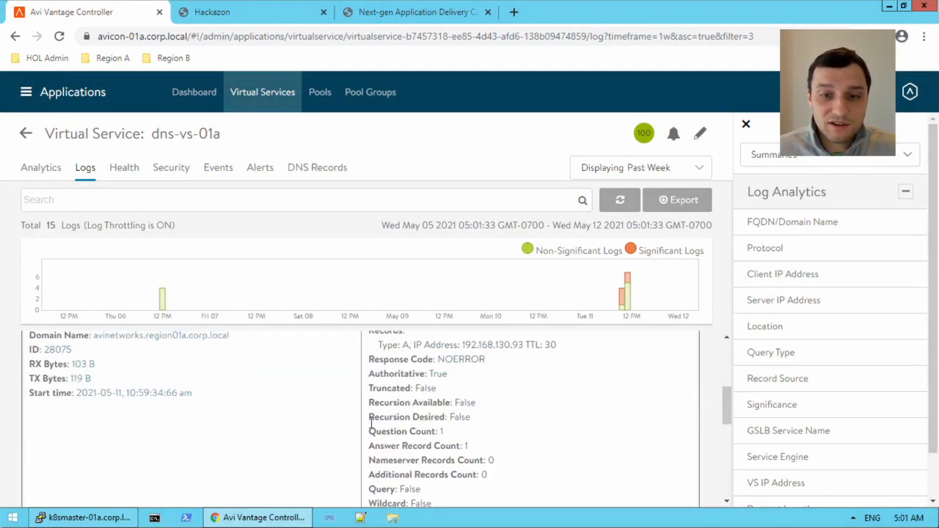
scroll(312, 422, up, 1)
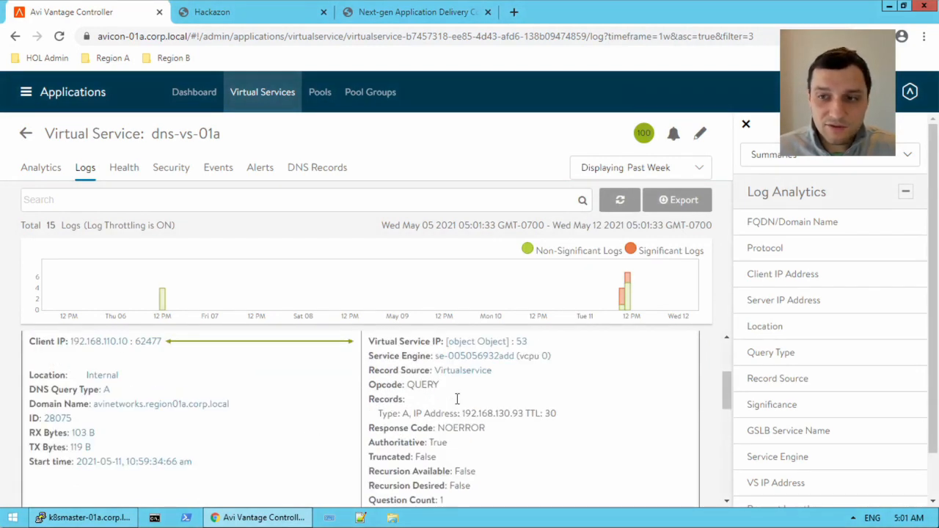
scroll(462, 407, up, 2)
scroll(453, 440, down, 1)
scroll(476, 386, up, 1)
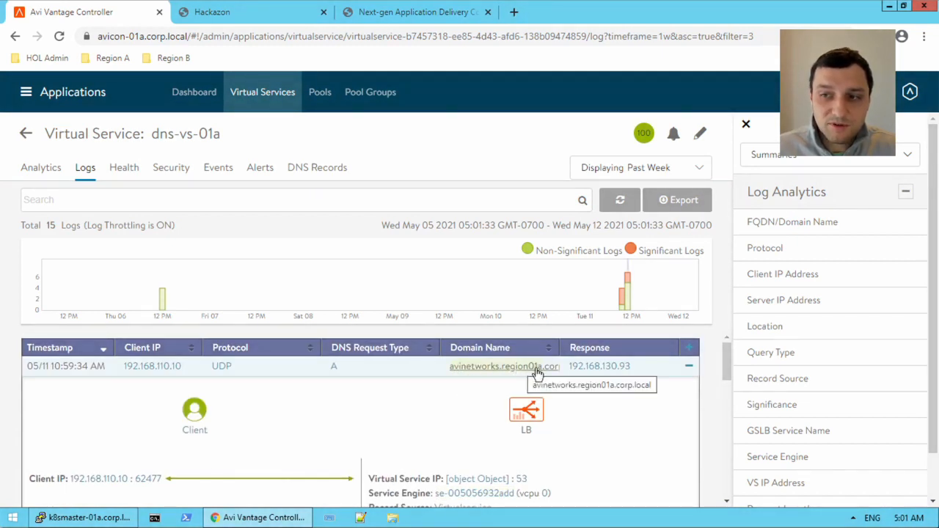
scroll(467, 435, down, 5)
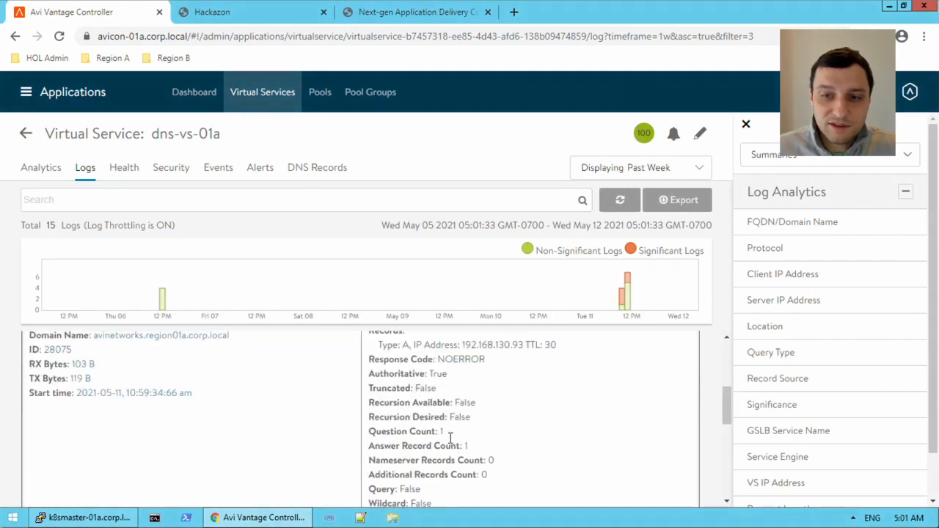
scroll(236, 431, up, 1)
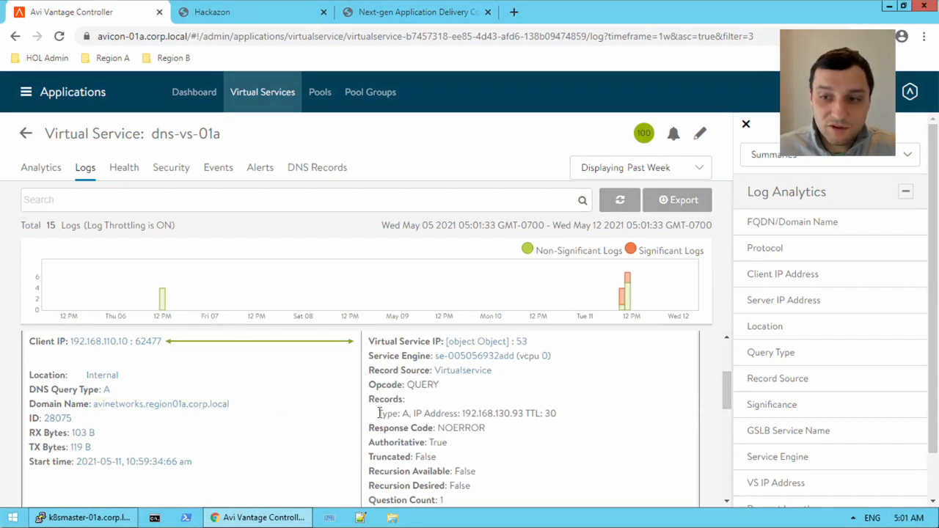
Highlight the returned A record in the expanded log entry and examine the response code, flags and record count fields.
drag(379, 413, 559, 418)
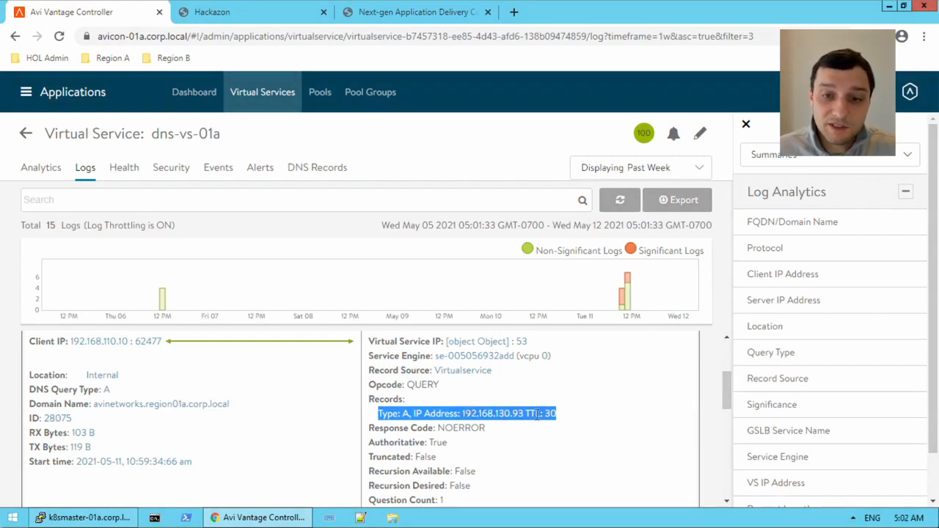
scroll(546, 427, down, 1)
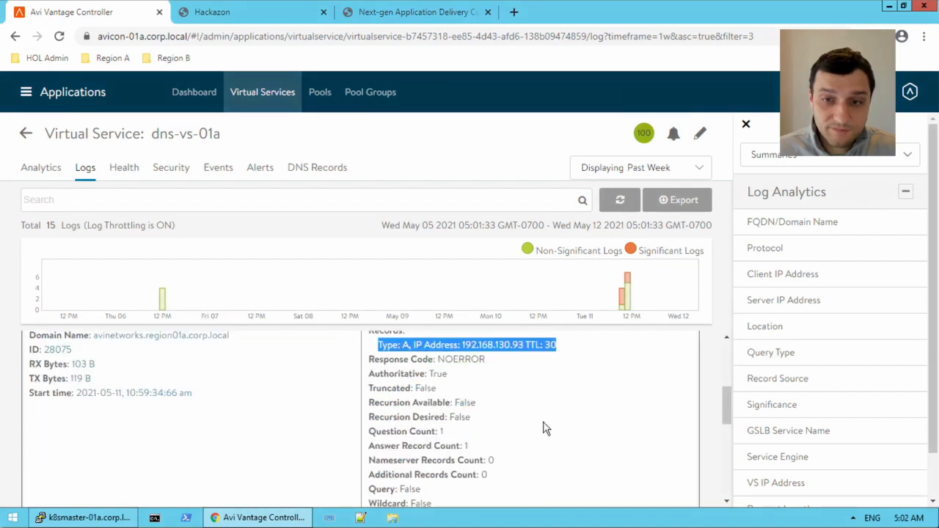
scroll(546, 429, down, 1)
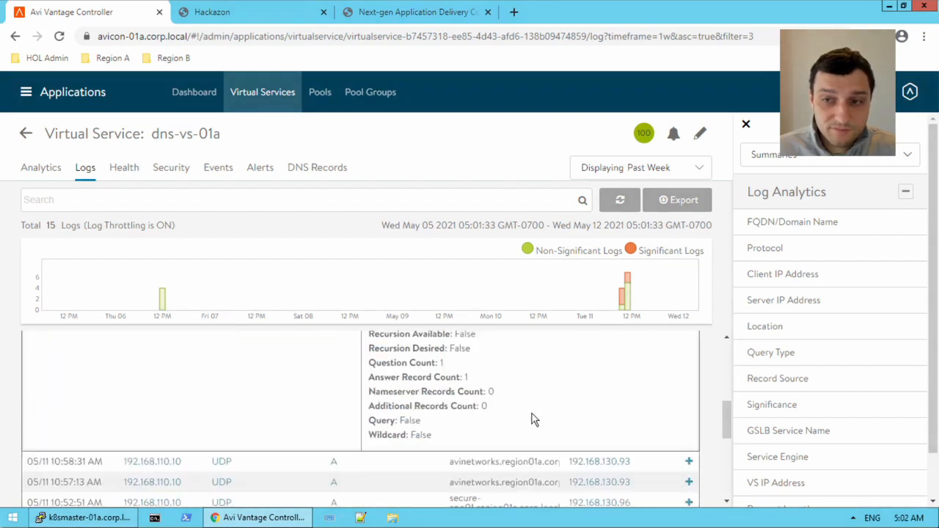
scroll(532, 418, up, 1)
scroll(532, 411, down, 1)
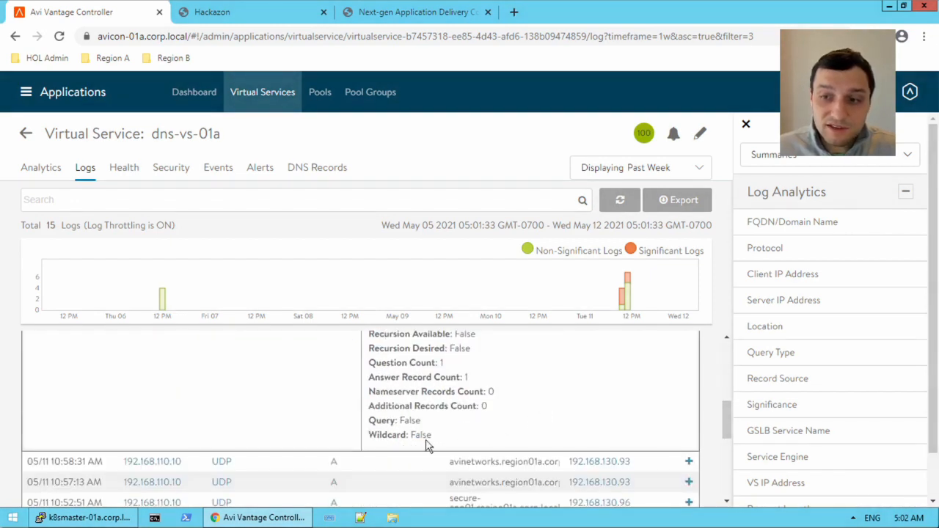
scroll(426, 442, up, 2)
scroll(435, 460, down, 1)
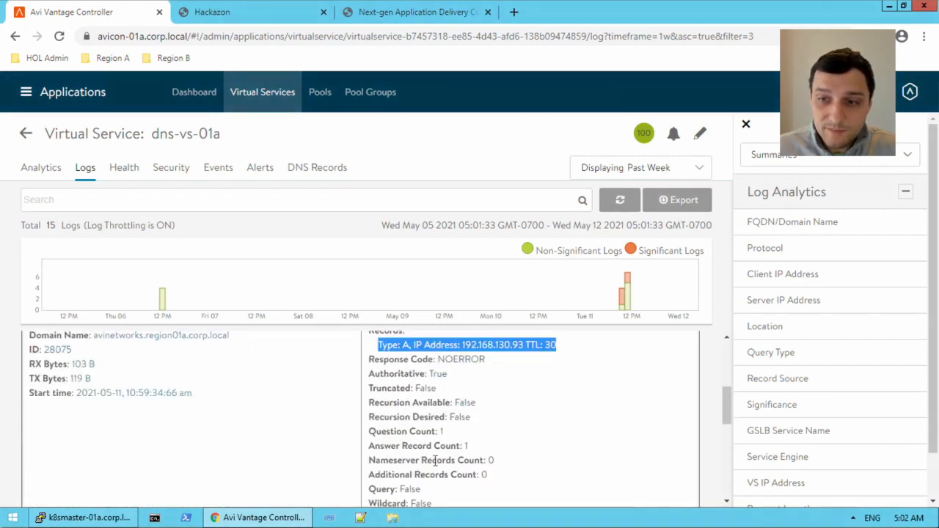
scroll(506, 484, down, 1)
scroll(512, 475, up, 3)
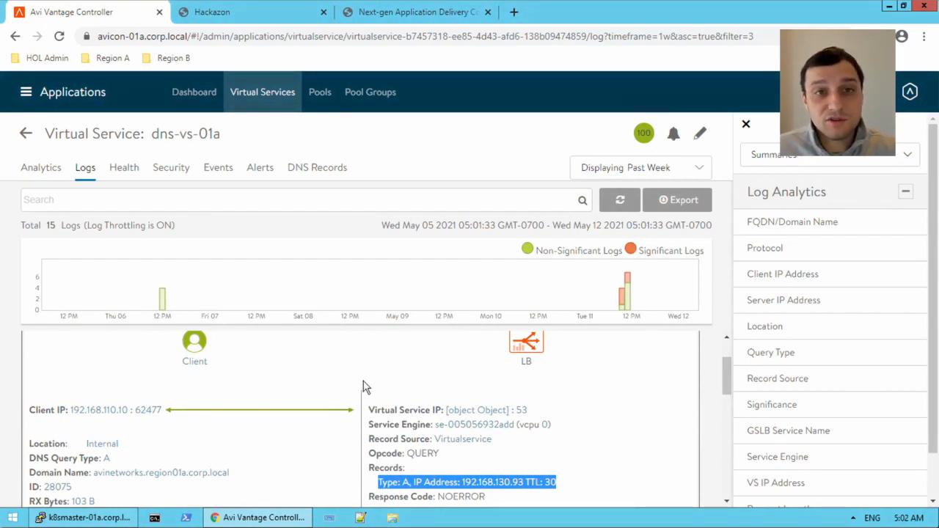
scroll(167, 432, down, 1)
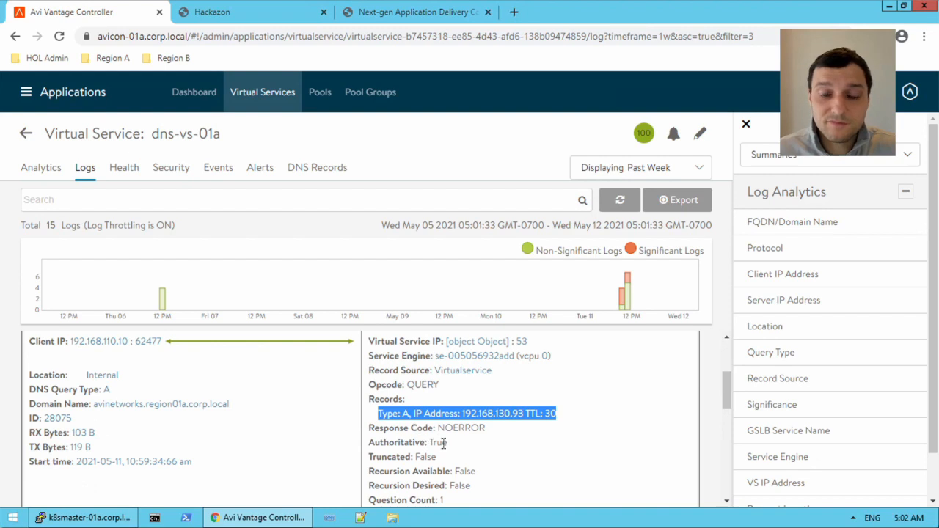
scroll(440, 442, up, 2)
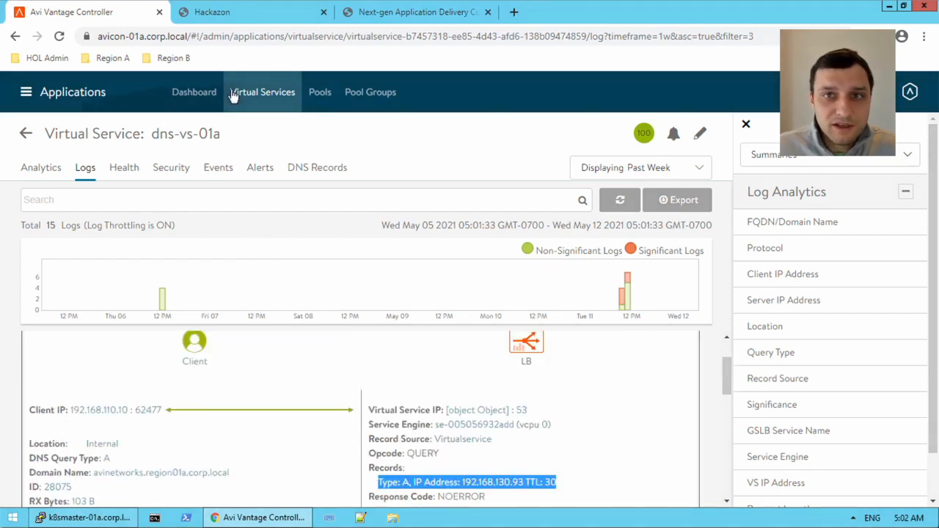
Start a new virtual service from the applications dashboard with Advanced Setup and name it l4-app.
click(194, 92)
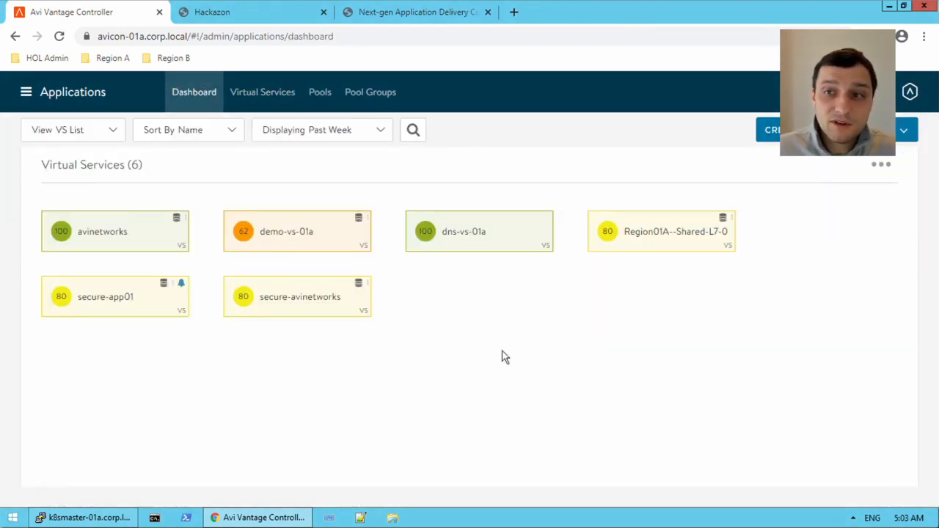
click(851, 130)
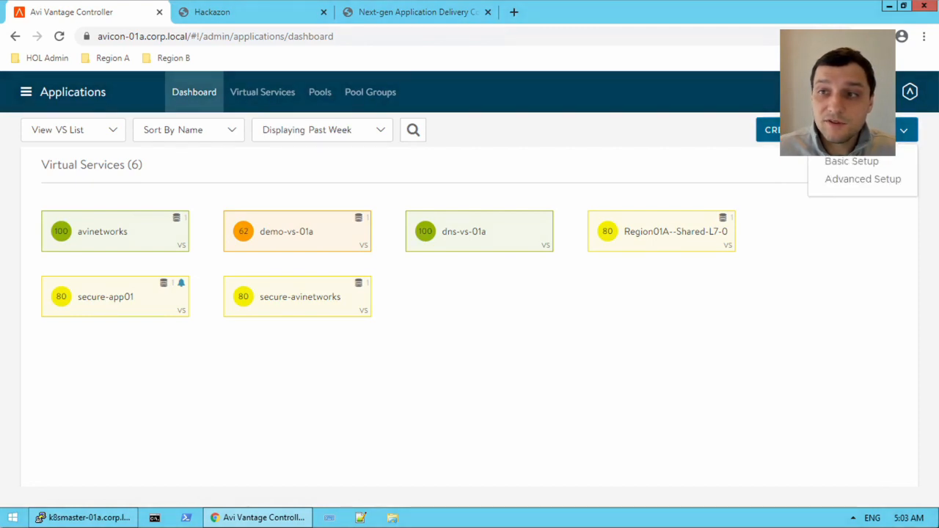
click(864, 180)
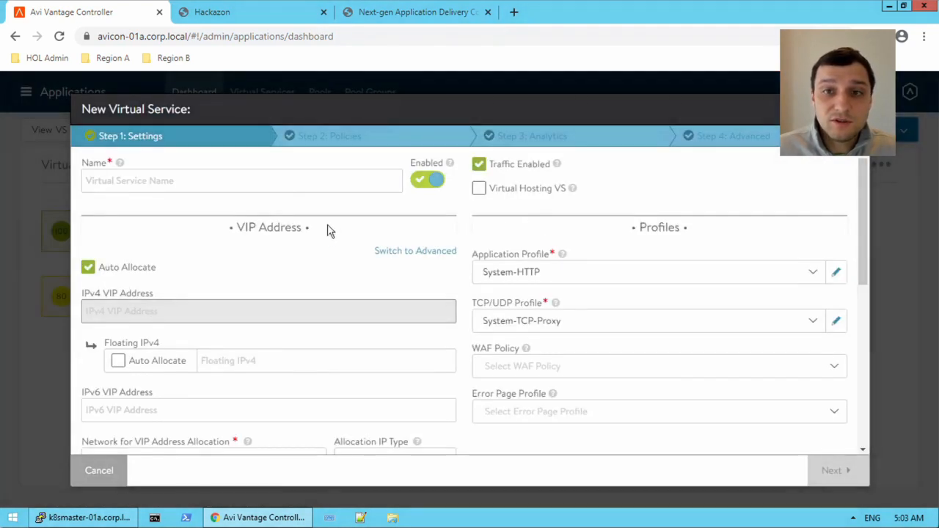
text(l4)
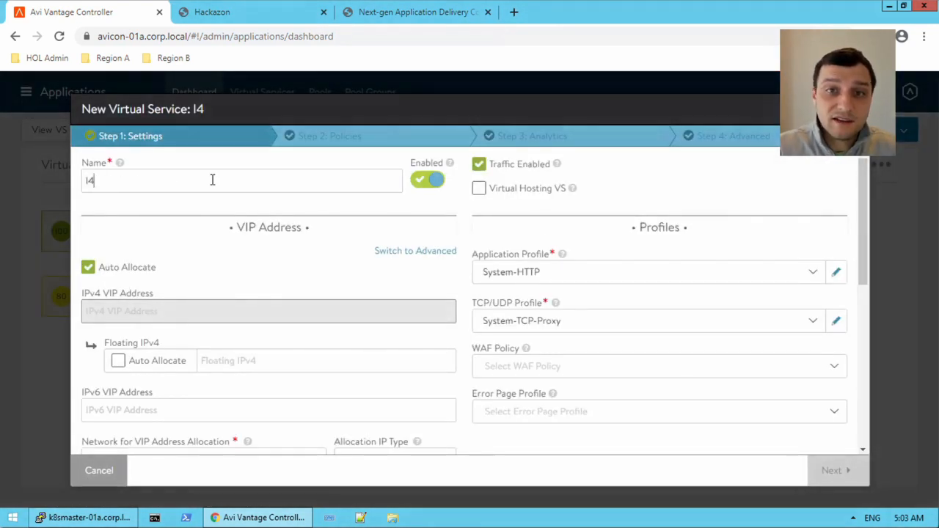
text(-app)
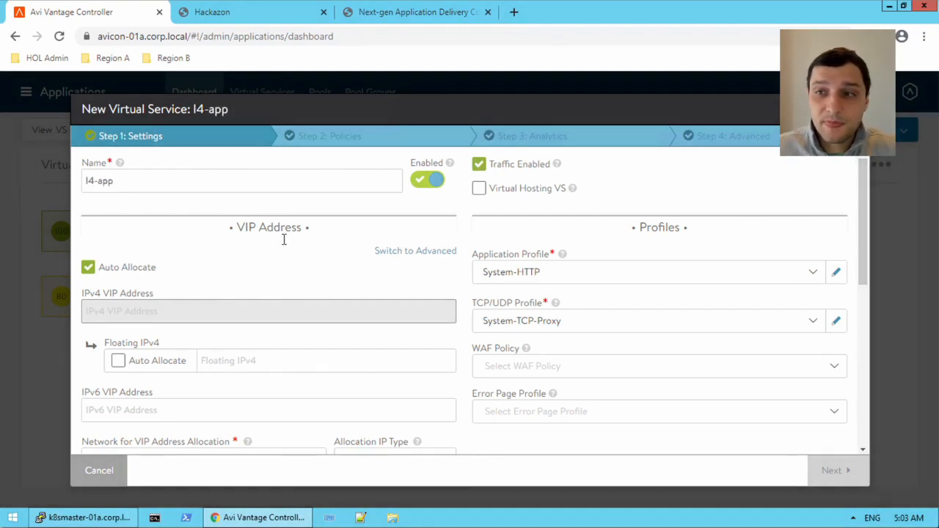
Assign the System-L4-Application profile to l4-app and review its service port, pool and other settings.
click(633, 274)
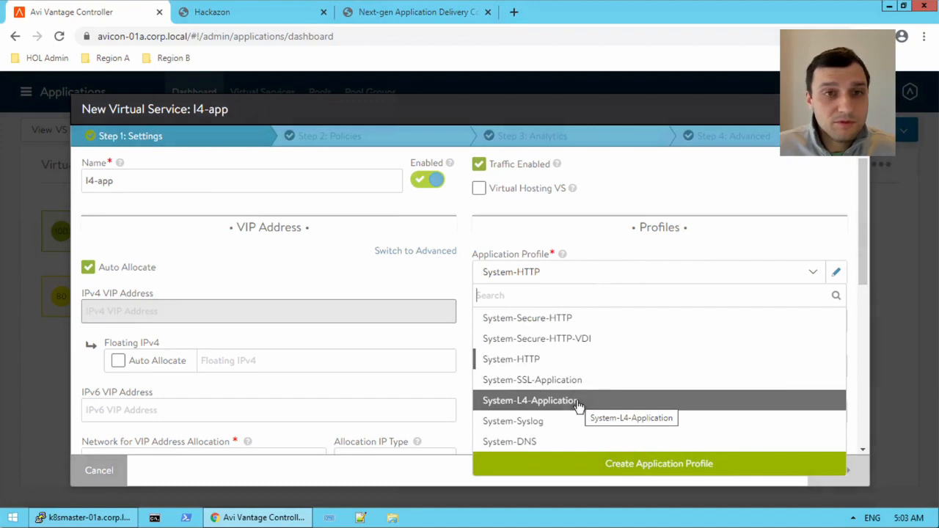
click(573, 402)
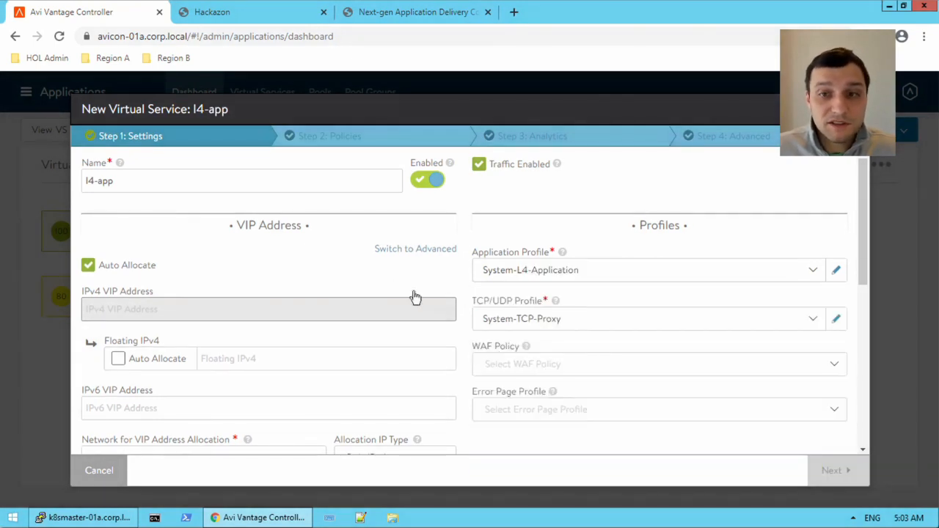
scroll(440, 308, down, 4)
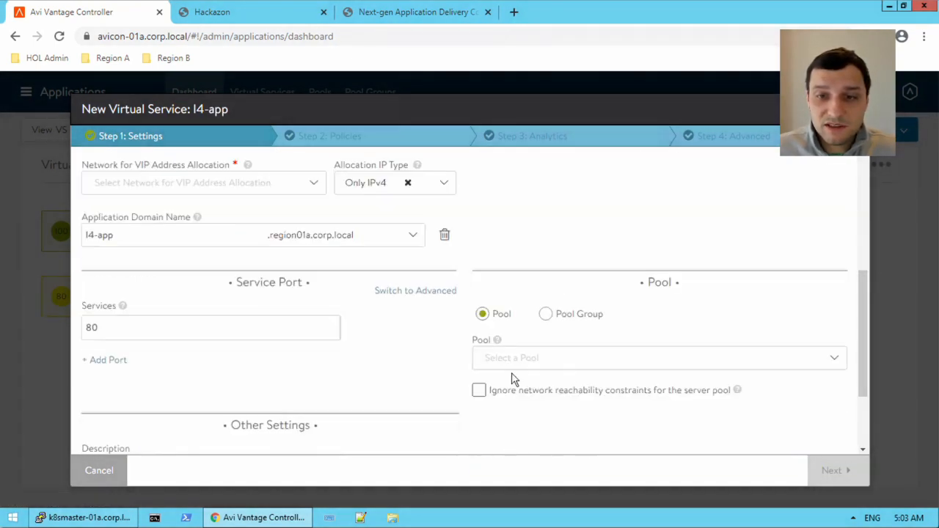
scroll(567, 406, down, 2)
scroll(532, 383, up, 6)
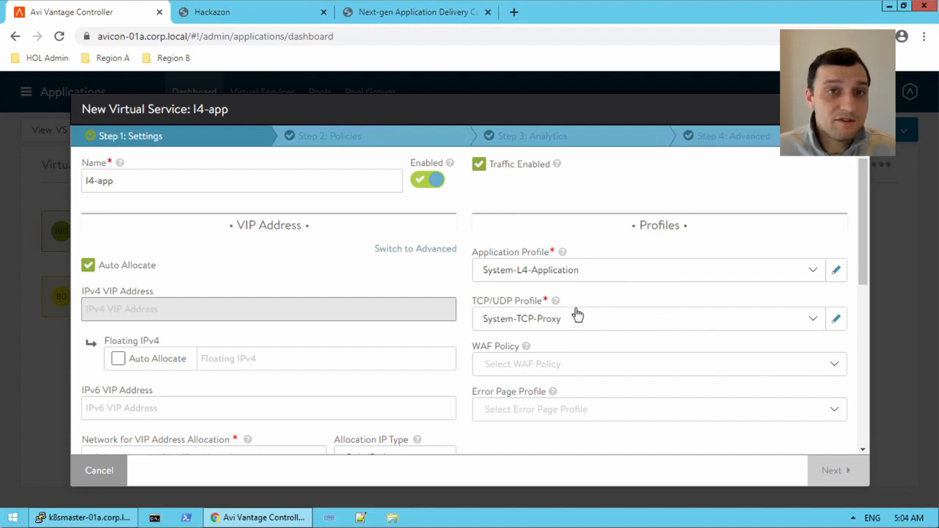
Set the TCP/UDP profile of l4-app to System-TCP-Fast-Path and bring up the pool settings.
mouse_move(562, 311)
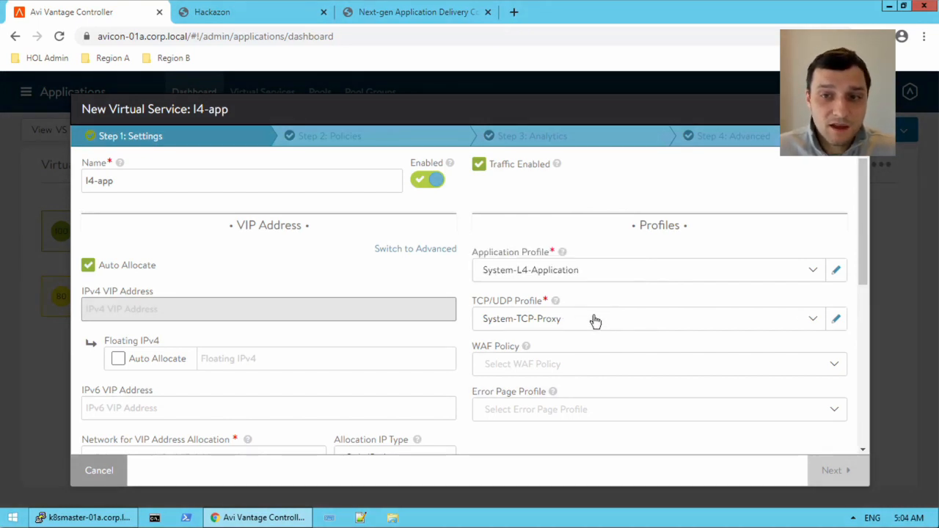
click(596, 320)
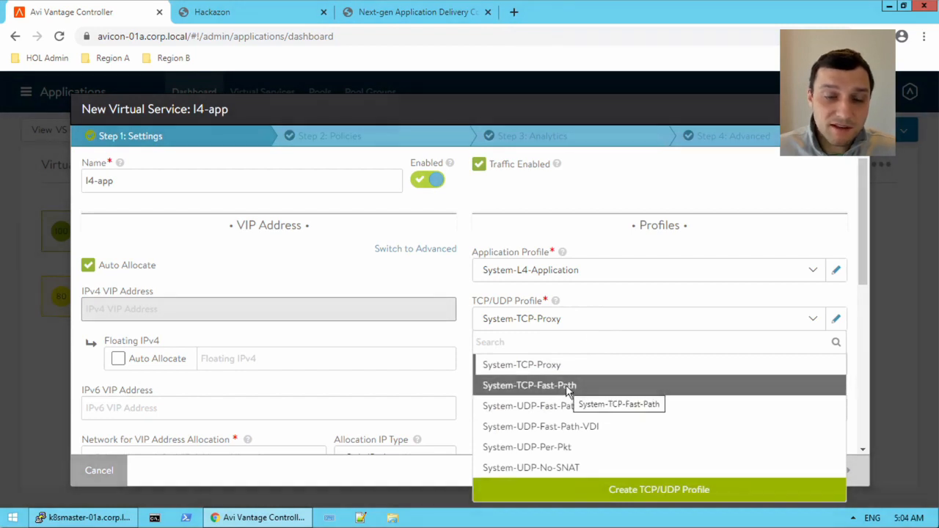
click(559, 386)
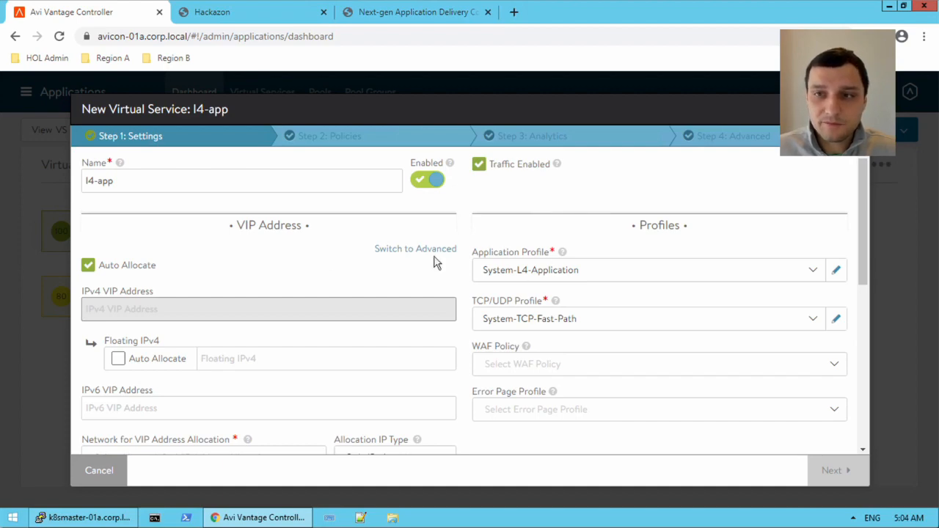
scroll(609, 364, down, 5)
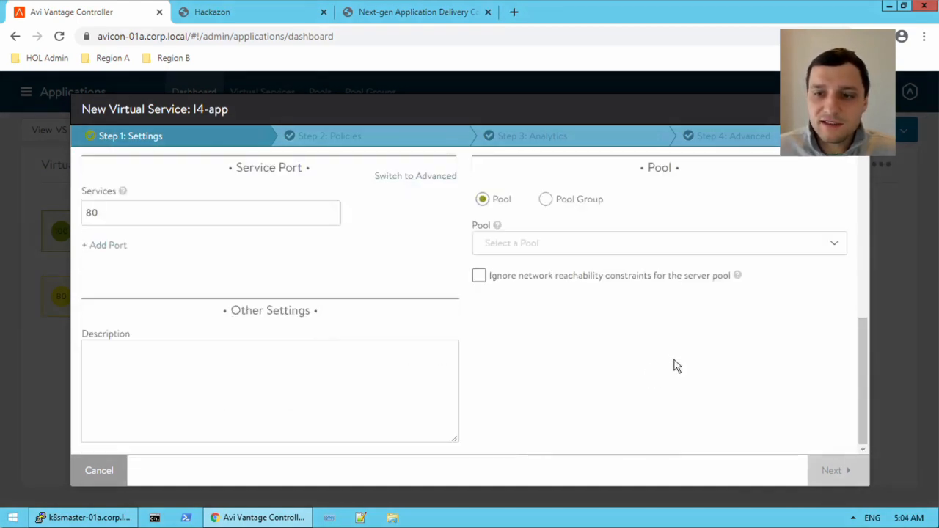
Change the virtual service's application profile to System-SSL-Application and review its service port and SSL settings.
scroll(675, 359, up, 5)
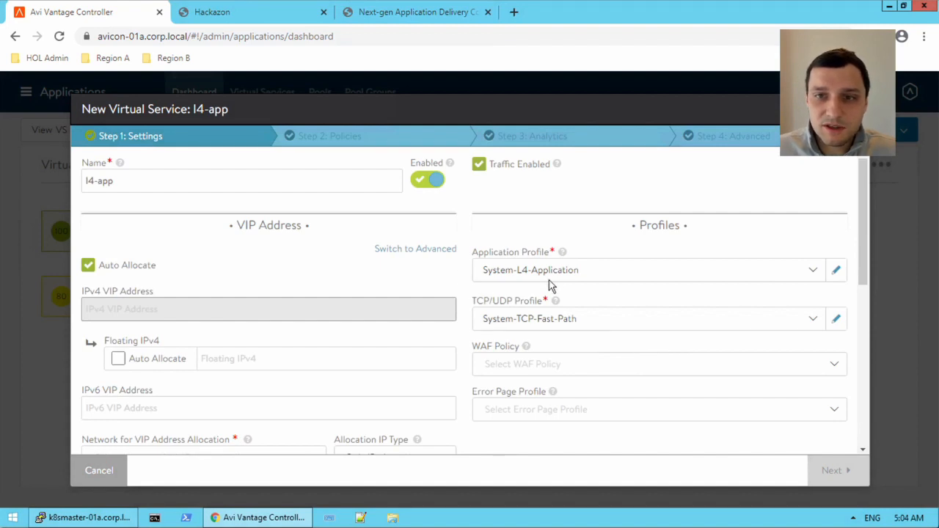
click(654, 269)
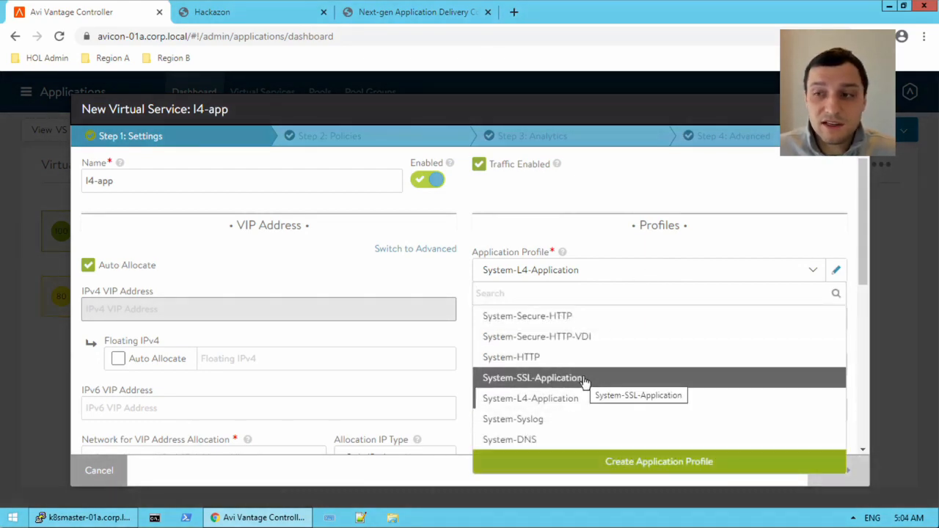
click(584, 380)
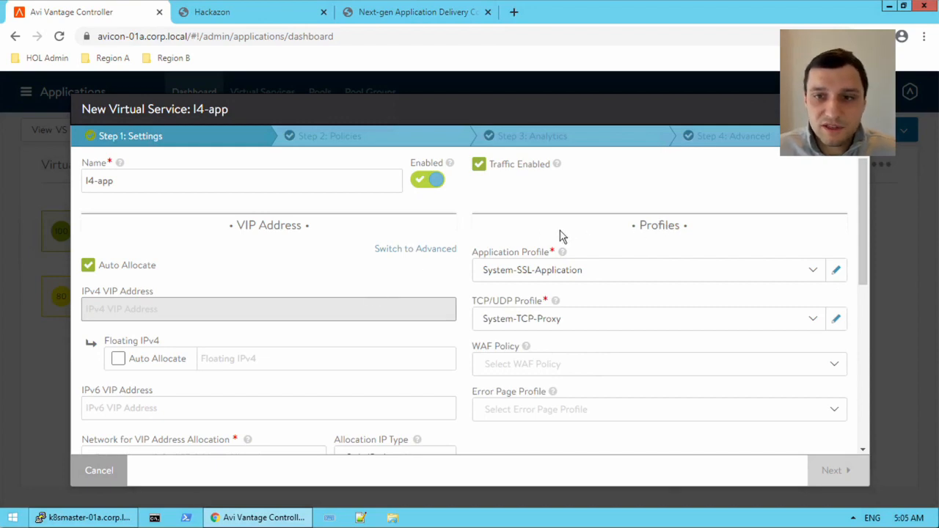
scroll(559, 236, down, 4)
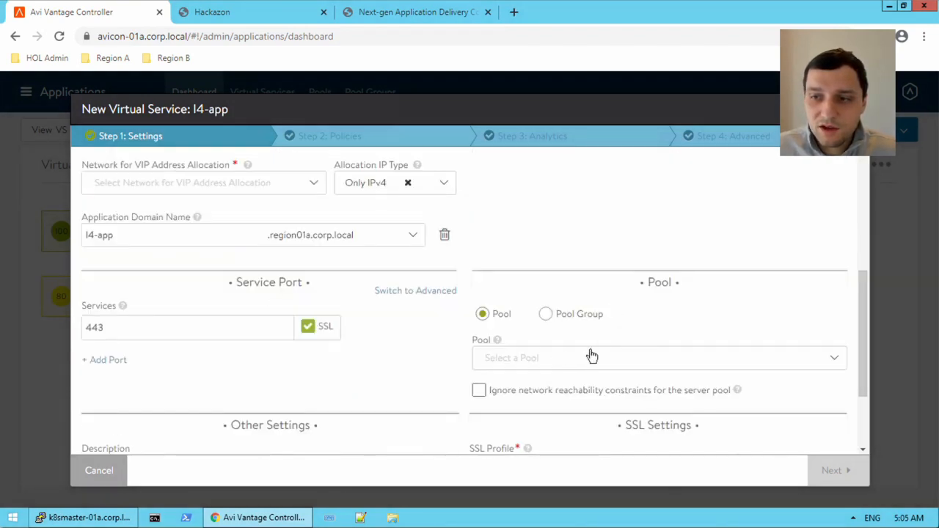
scroll(592, 356, down, 3)
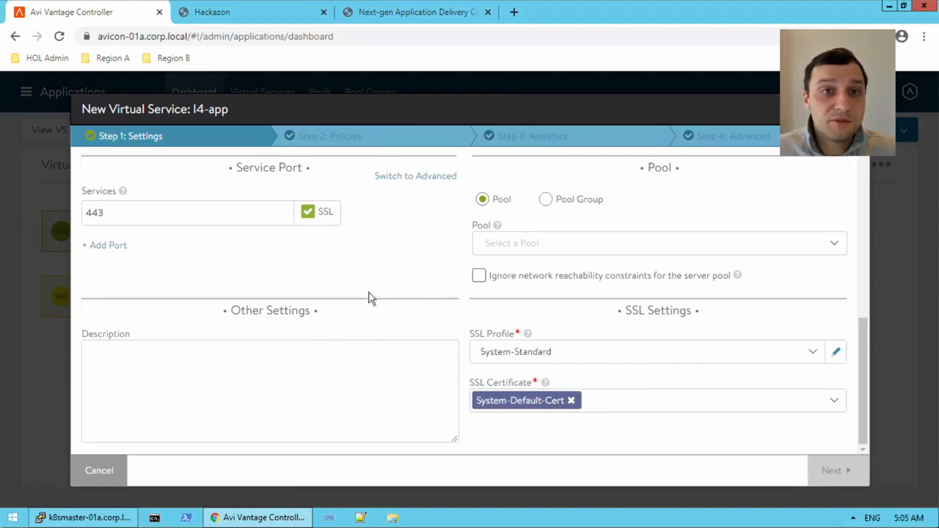
scroll(403, 292, up, 3)
scroll(419, 306, up, 5)
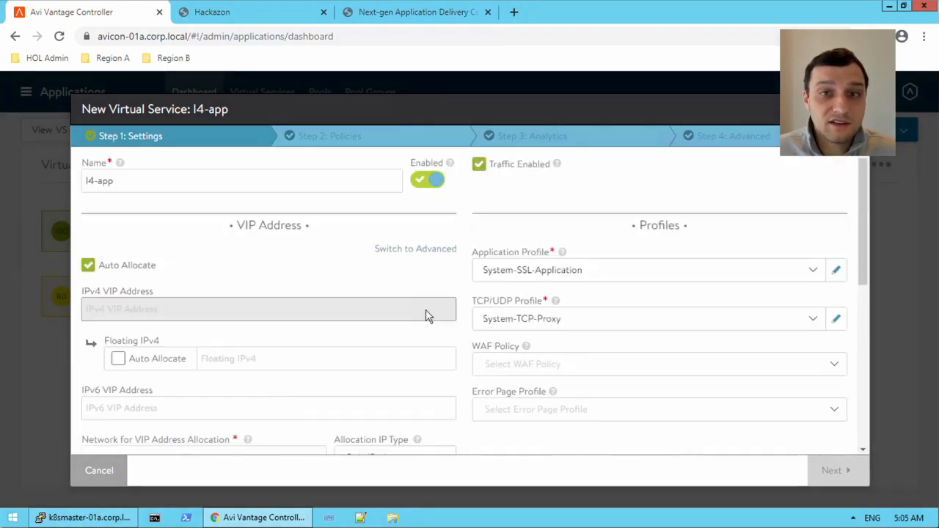
Rename the virtual service as l4secureapp.
click(99, 181)
key(BackSpace)
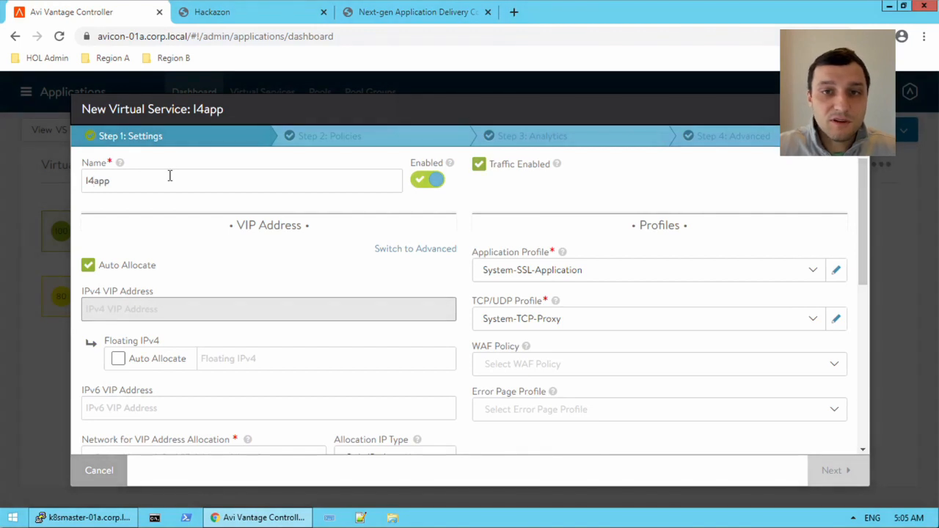
text(secuu)
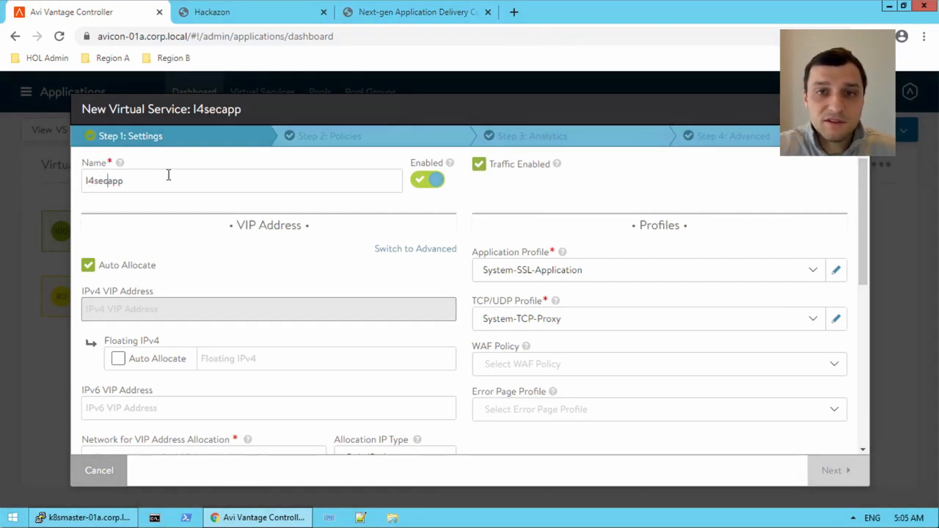
key(BackSpace)
text(re)
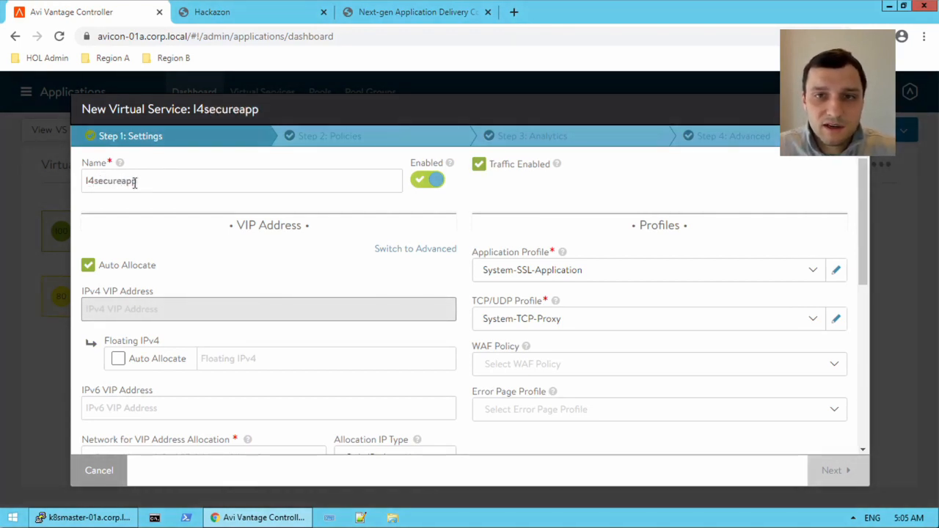
drag(139, 181, 78, 180)
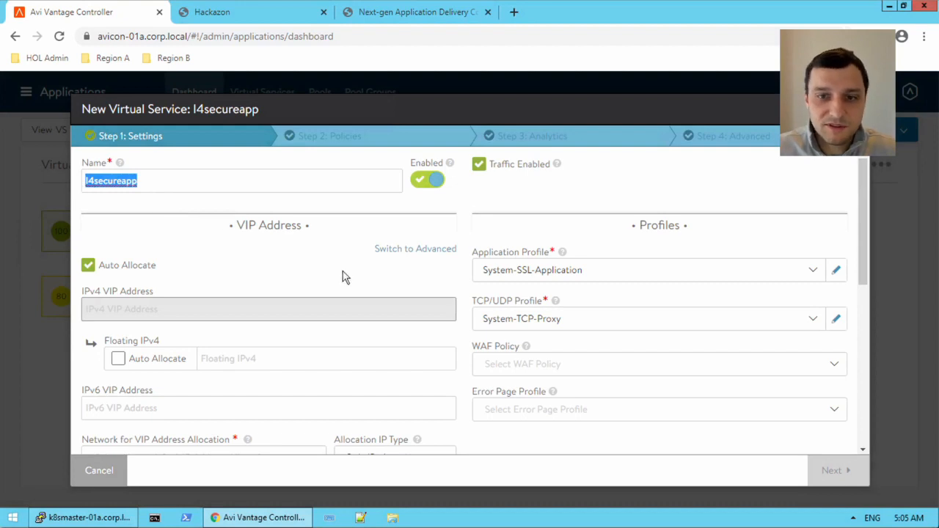
Allocate the VIP address from the VIP-RegionA01-vDS-COMP network, using the IPv4 subnet 192.168.130.0/24.
scroll(342, 276, down, 1)
click(279, 388)
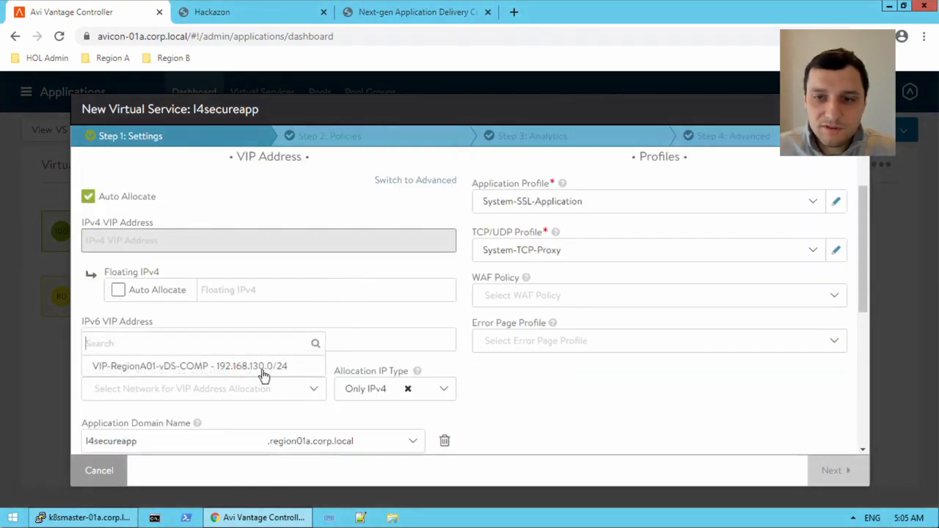
click(262, 367)
scroll(469, 407, down, 2)
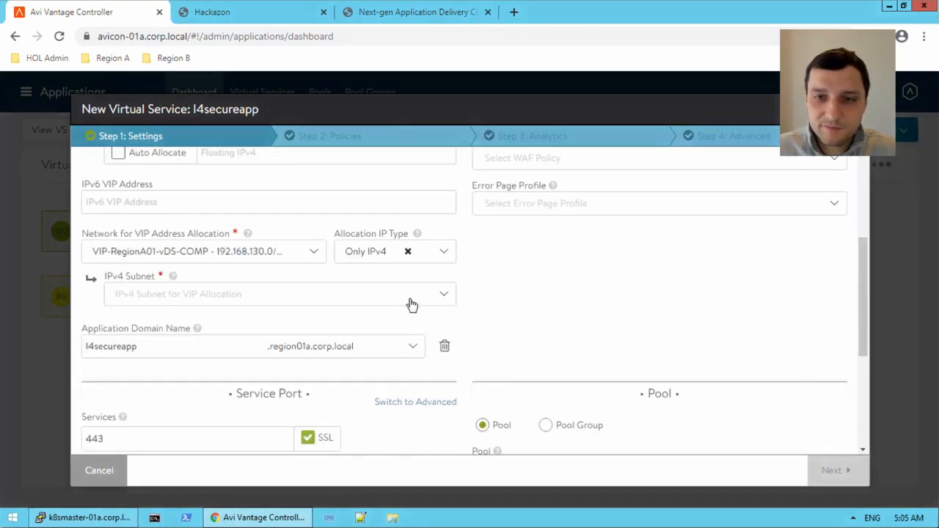
scroll(686, 329, down, 2)
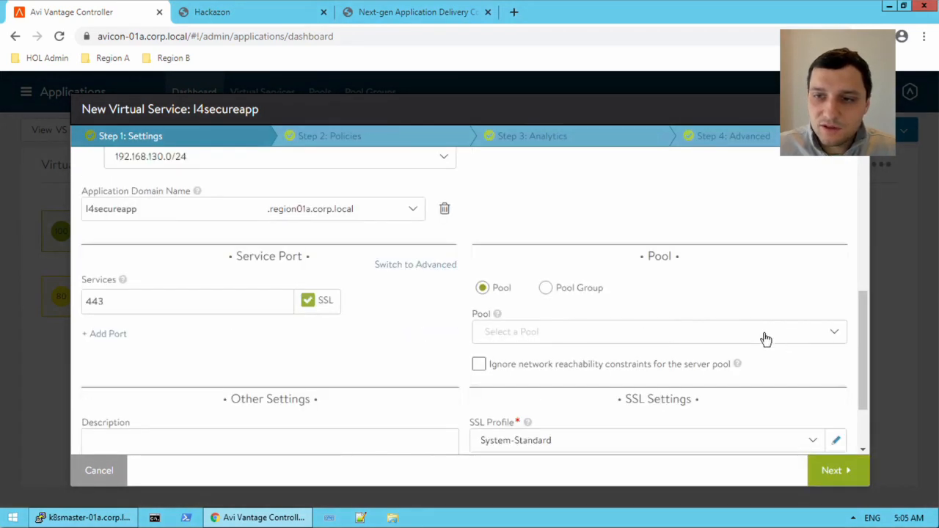
Create a new pool for l4secureapp, keeping its default settings, and proceed to its server selection.
scroll(734, 330, down, 1)
scroll(737, 340, up, 6)
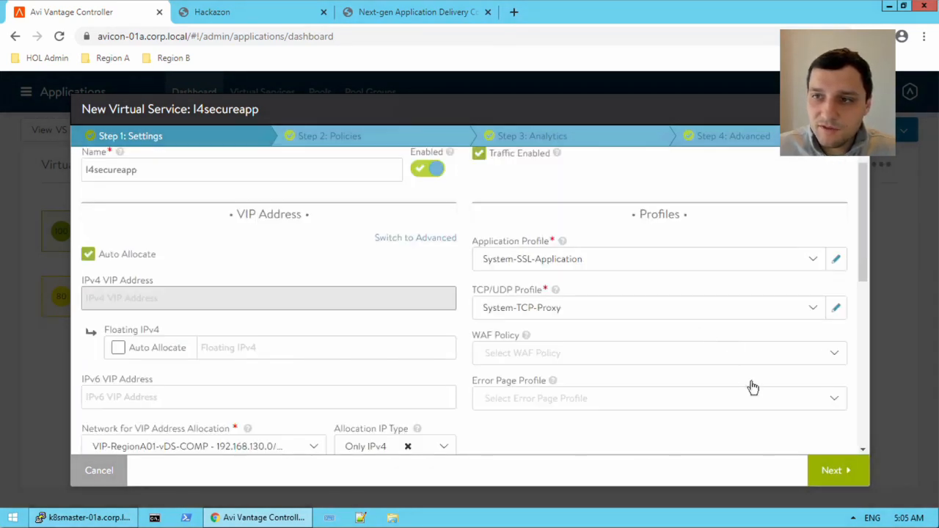
scroll(609, 257, up, 1)
scroll(693, 319, down, 5)
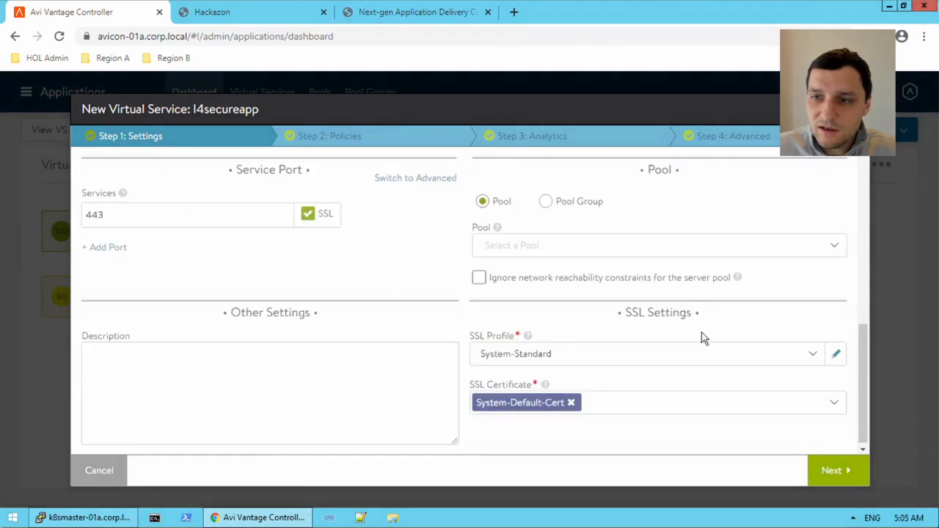
click(834, 247)
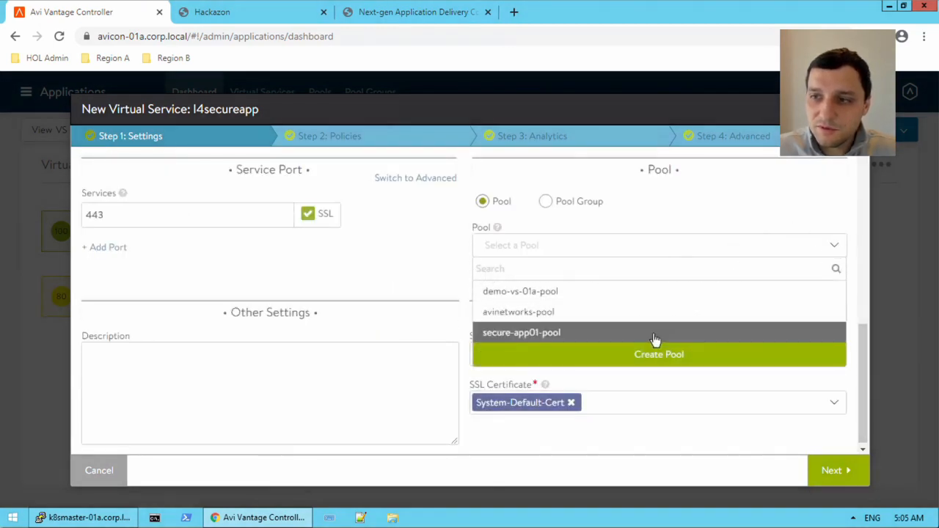
click(659, 351)
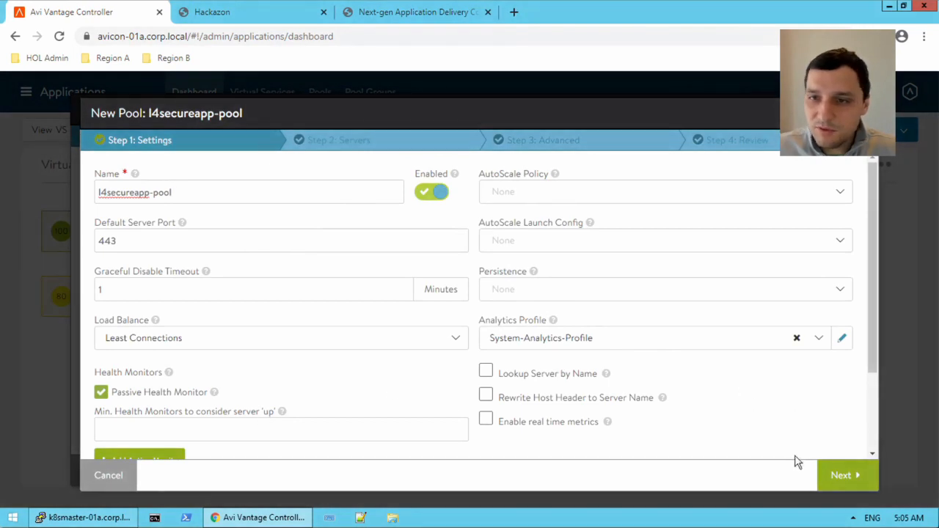
click(842, 476)
Add the servers k8sworker-01a and k8sworker-02a from the APP_Region01A network to the pool.
click(750, 279)
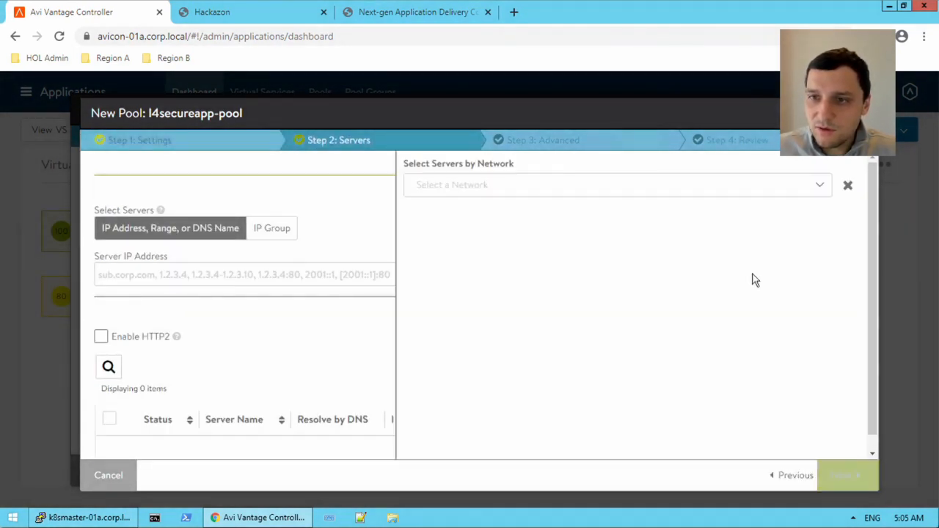
click(538, 193)
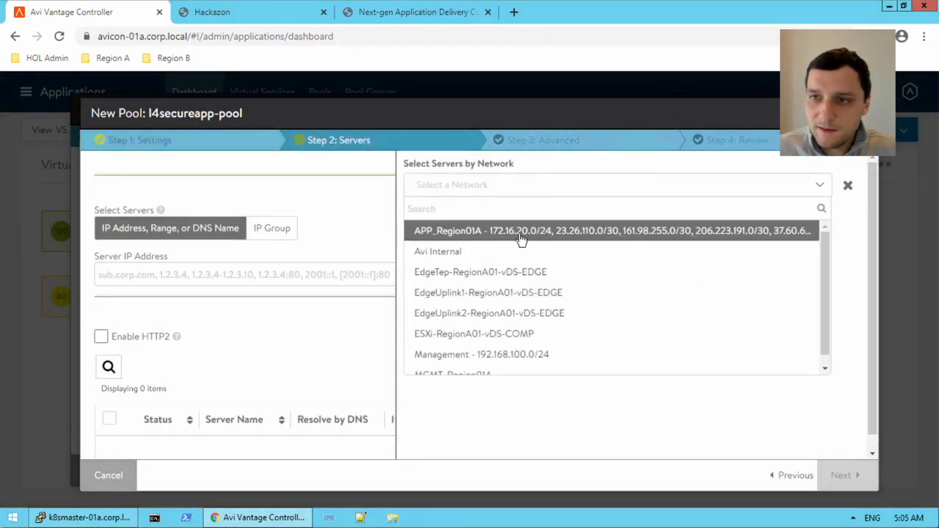
click(517, 233)
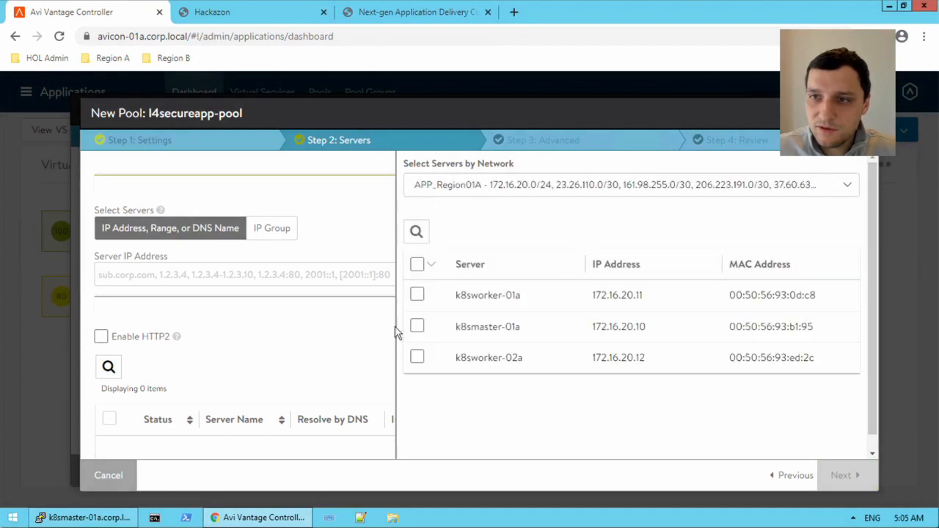
click(415, 294)
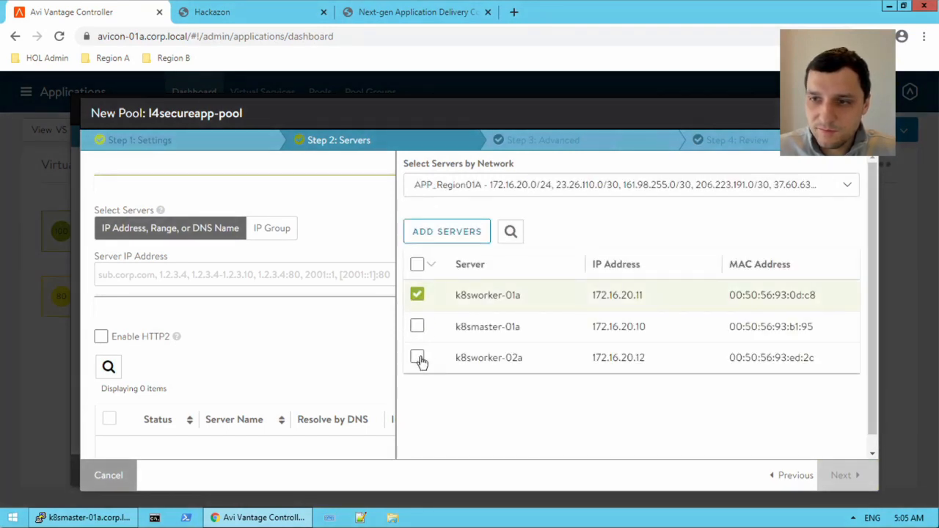
click(417, 358)
click(469, 233)
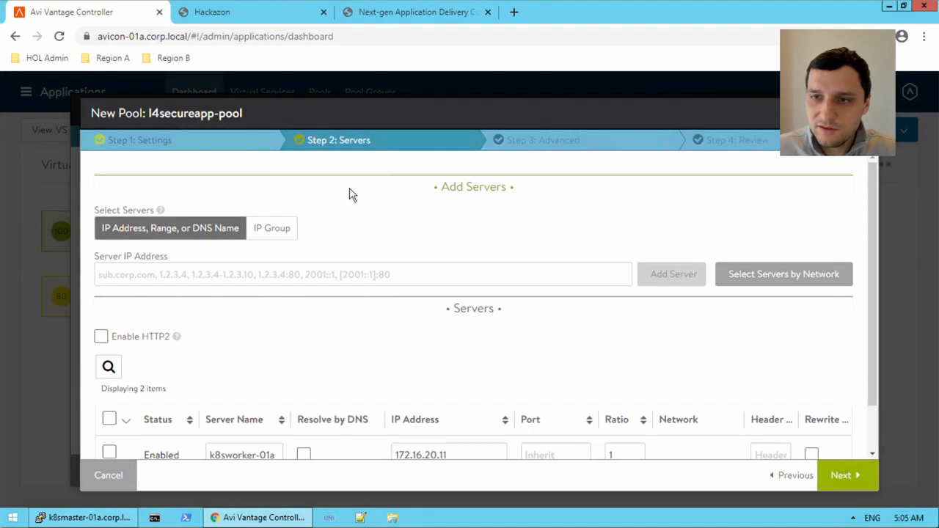
Set the pool's default server port to 30080 and save the pool with the remaining settings at their defaults.
click(172, 139)
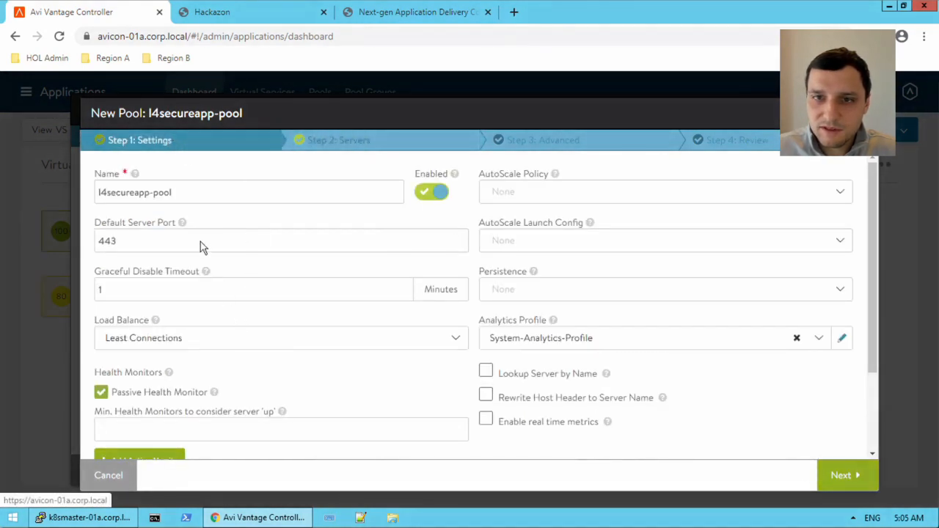
click(166, 243)
key(BackSpace)
key(BackSpace)
key(BackSpace)
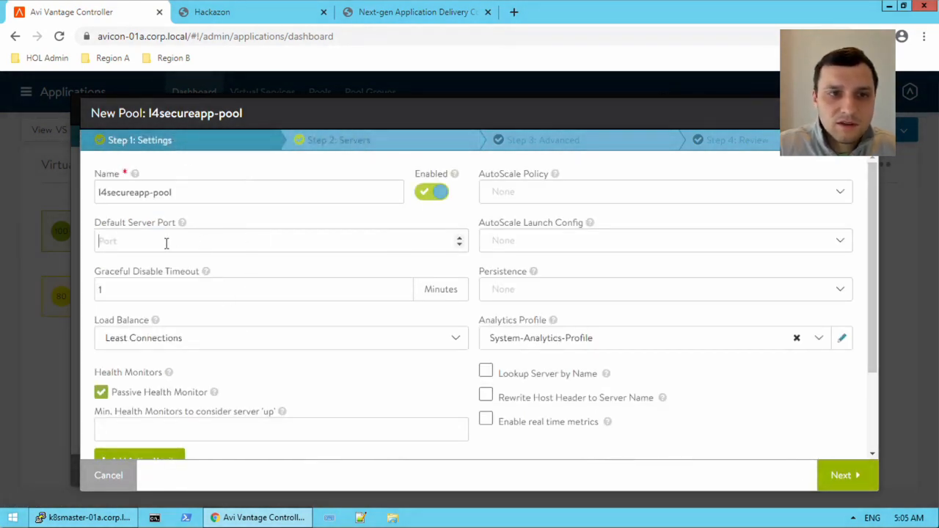
text(300)
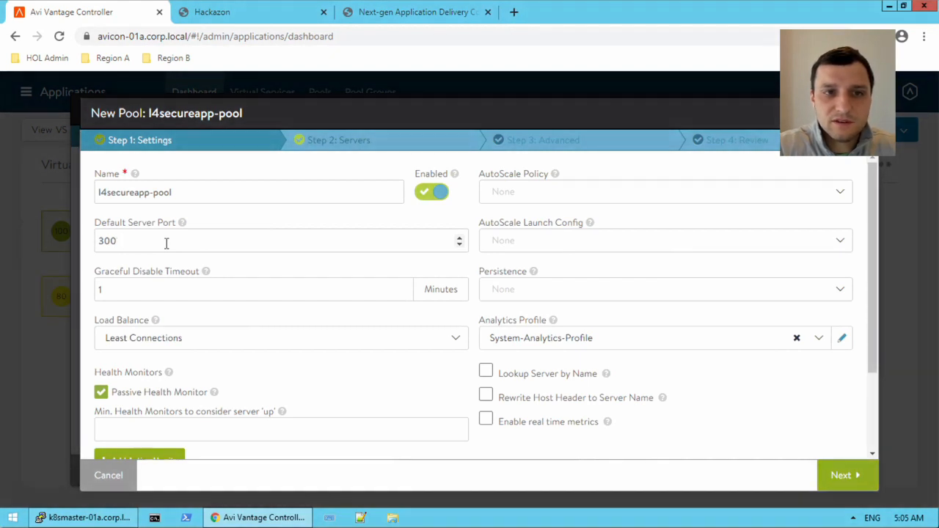
text(780)
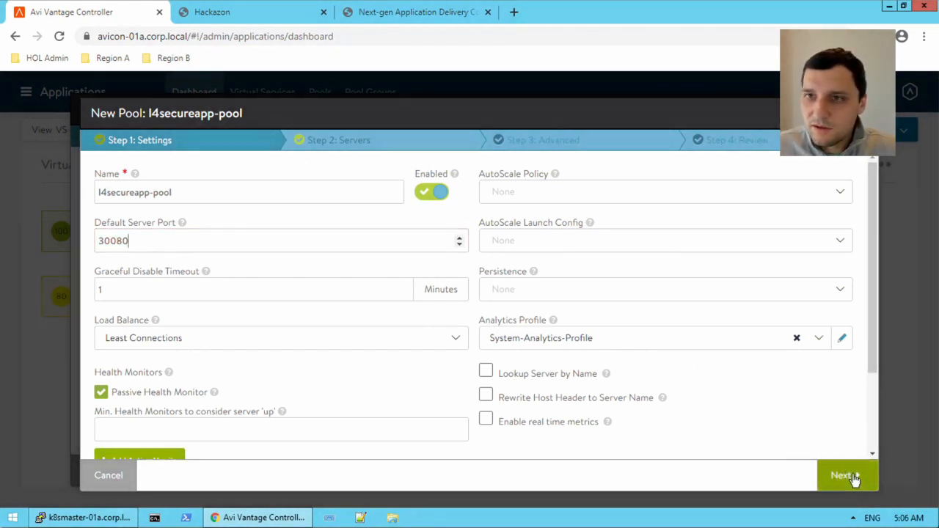
click(845, 475)
click(847, 476)
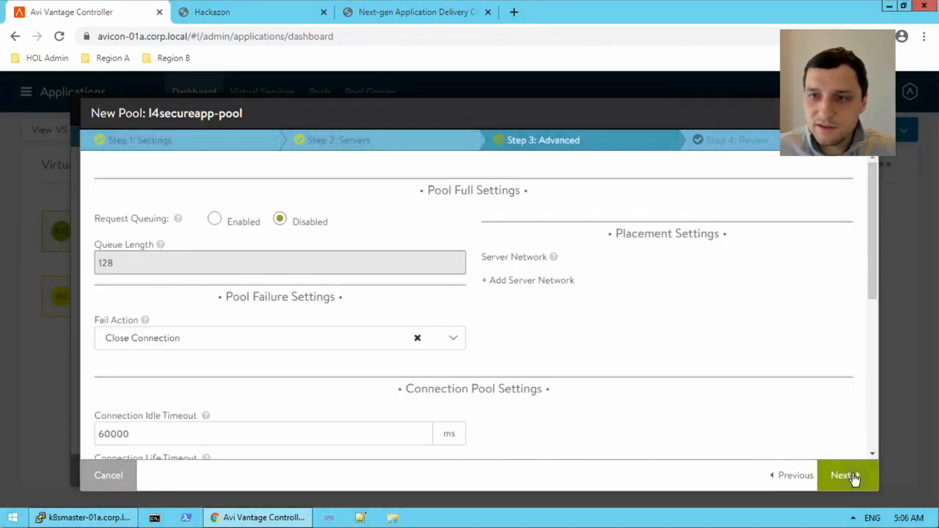
click(853, 477)
click(851, 476)
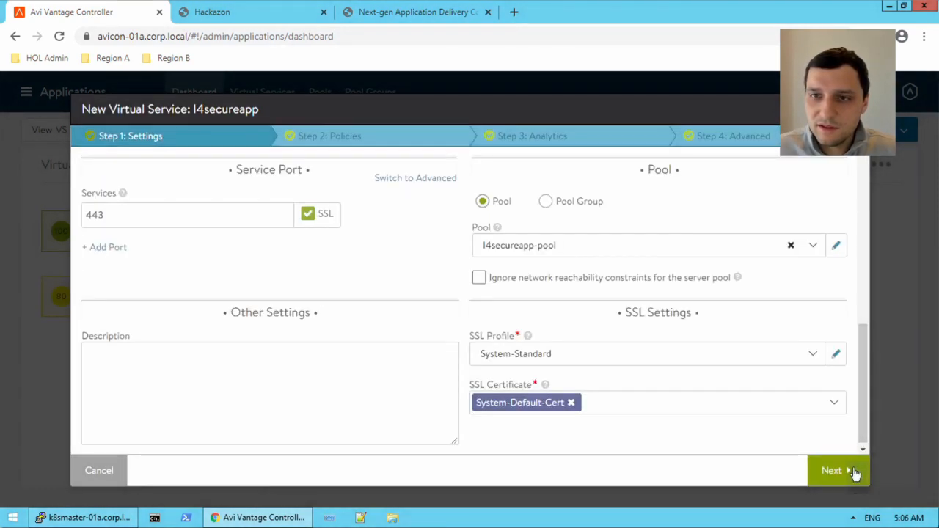
Review the network security policies, analytics and advanced settings of l4secureapp, ending at the Advanced step.
click(852, 473)
click(850, 475)
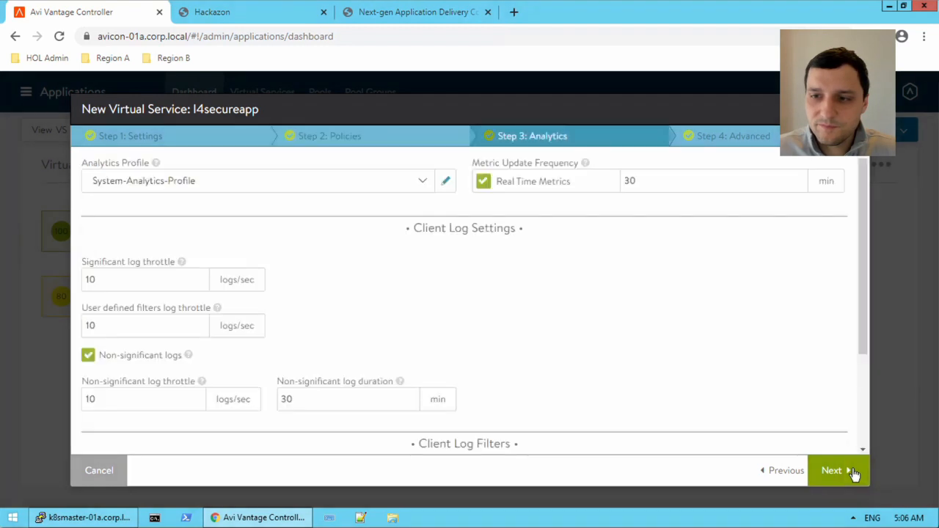
click(848, 475)
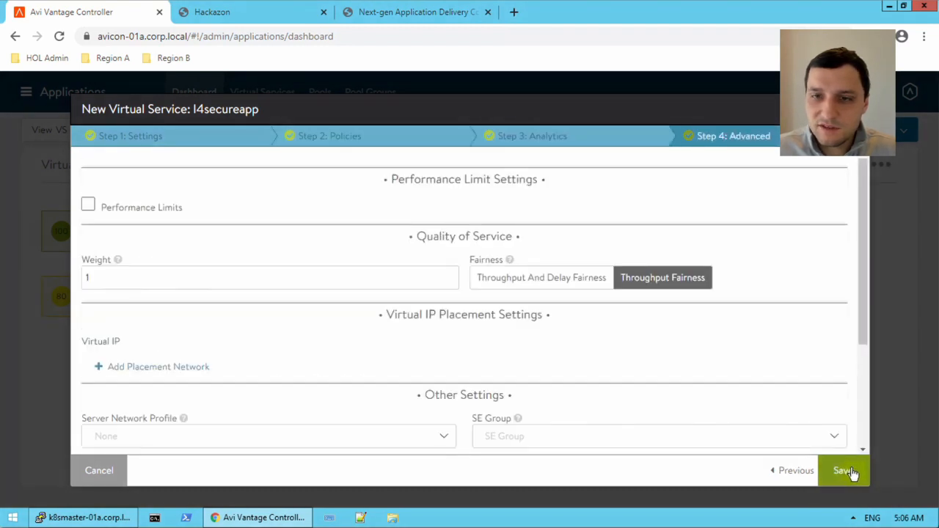
click(343, 139)
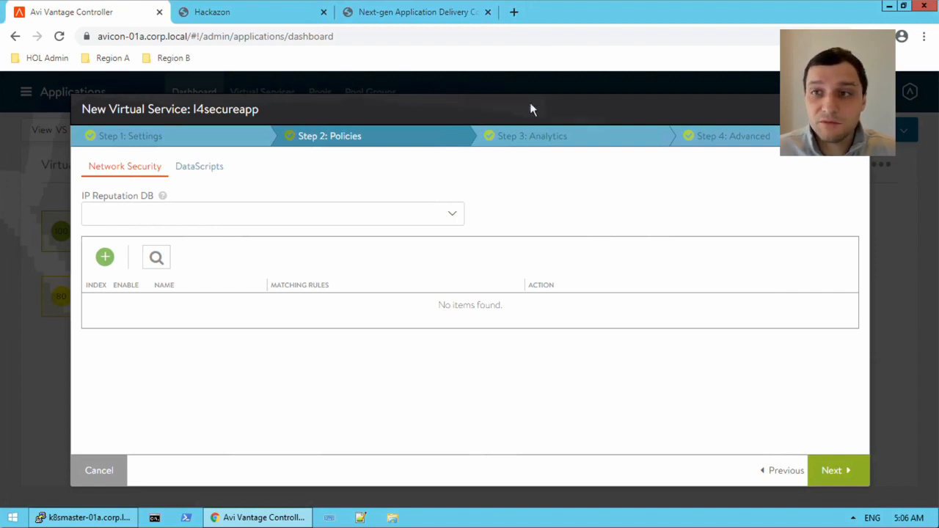
click(850, 474)
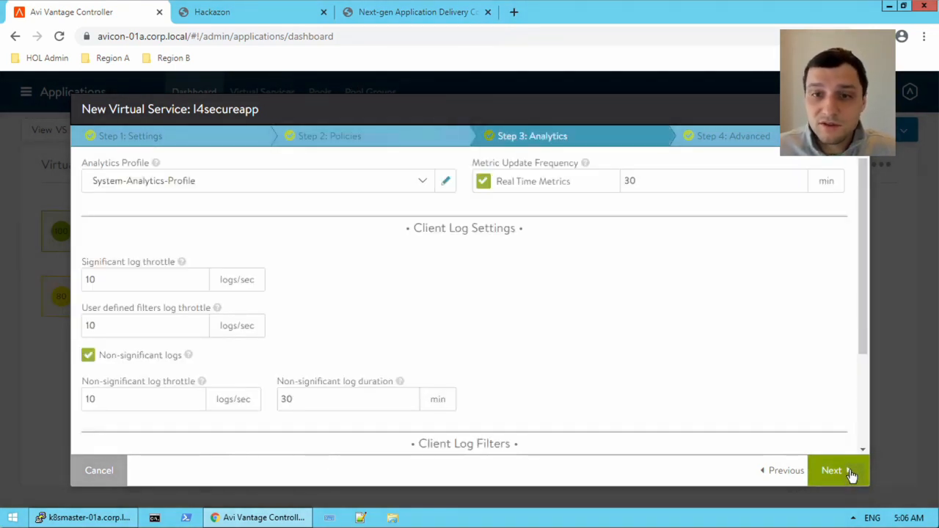
click(850, 474)
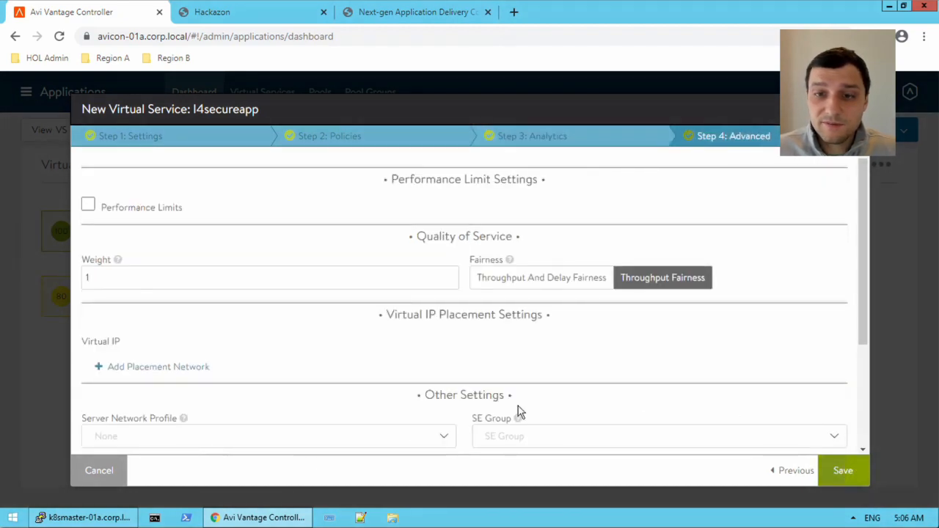
scroll(704, 363, down, 3)
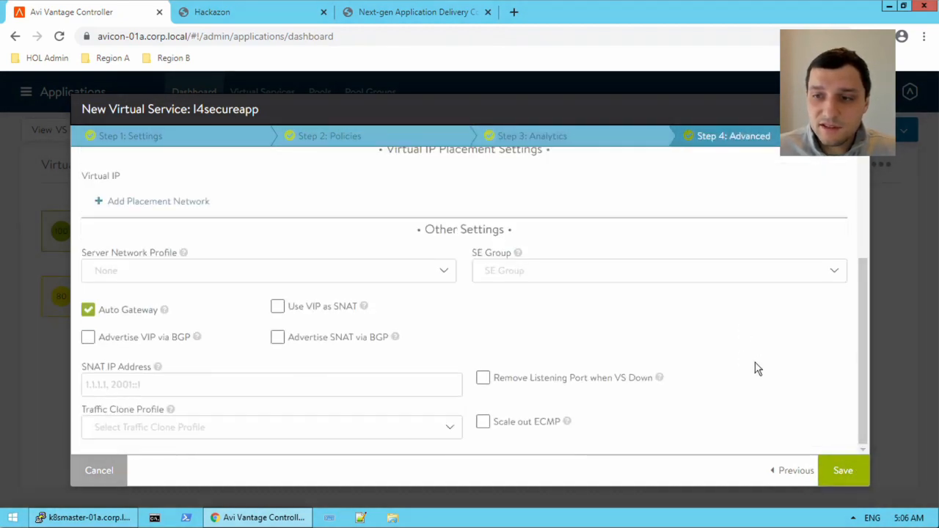
scroll(759, 363, up, 2)
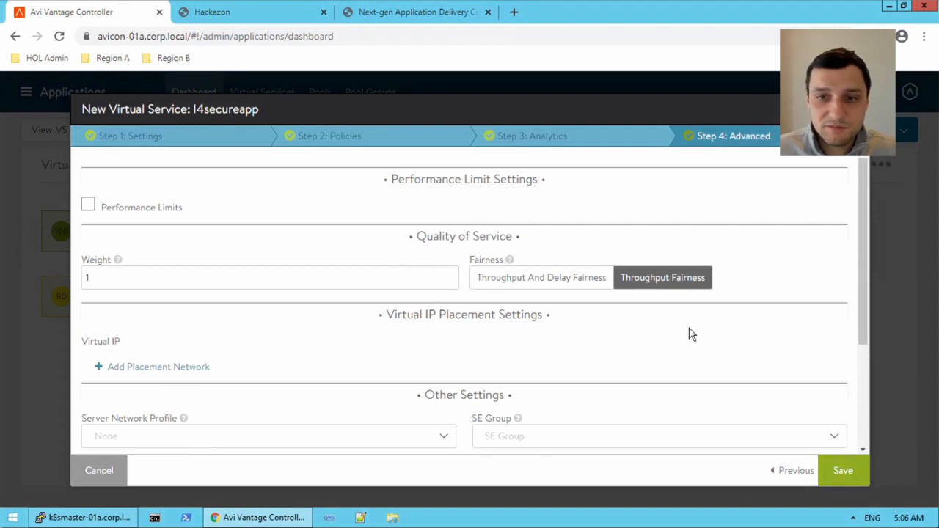
click(850, 471)
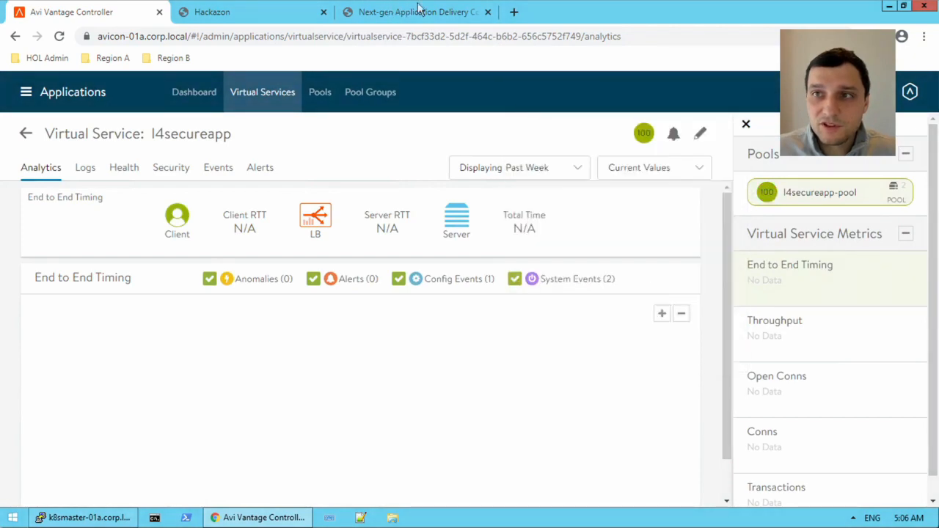
click(513, 12)
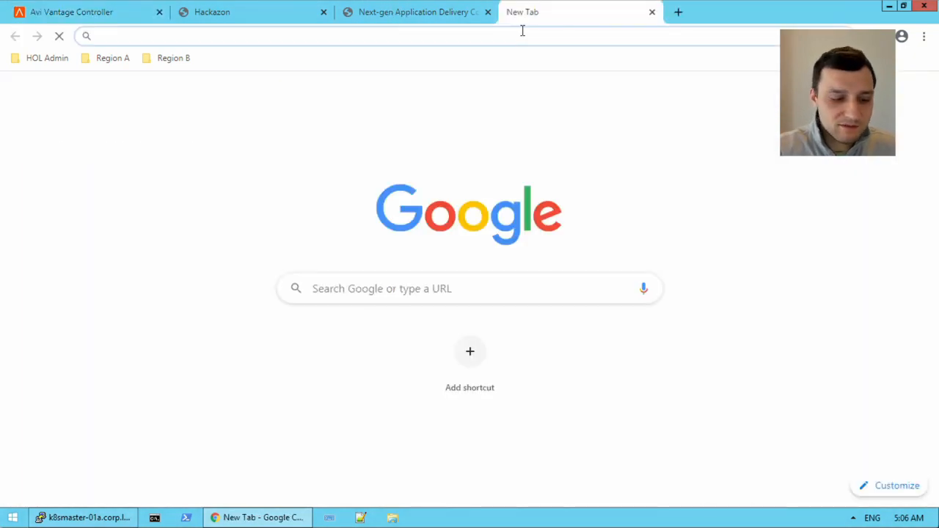
text(https)
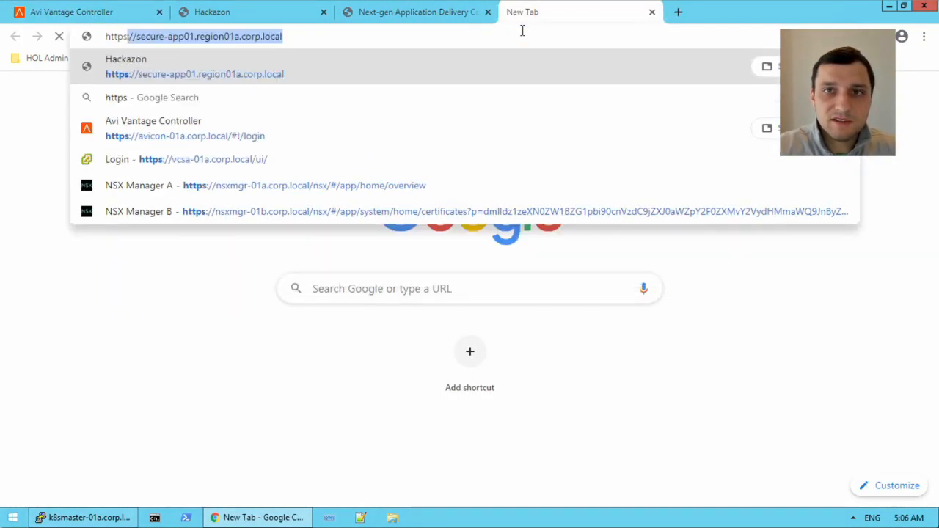
text(://l4secureapp)
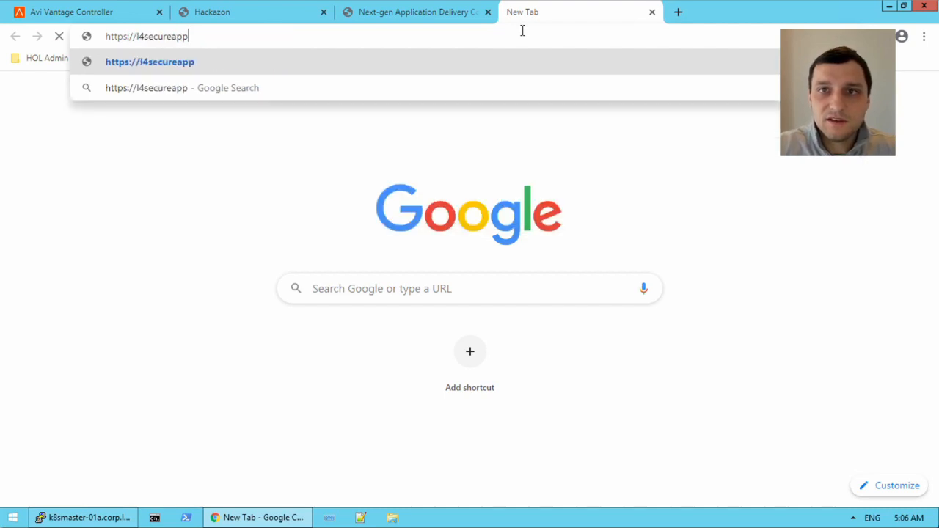
text(.regio)
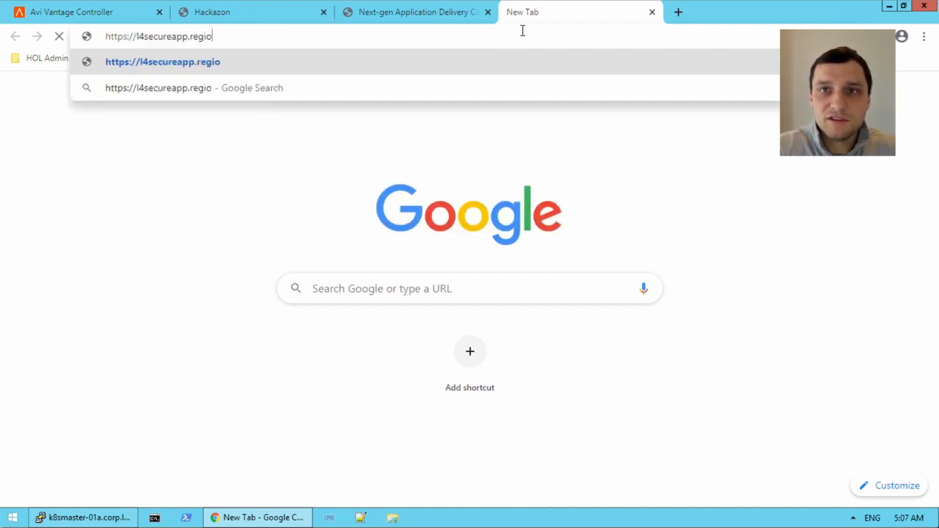
text(n01a.)
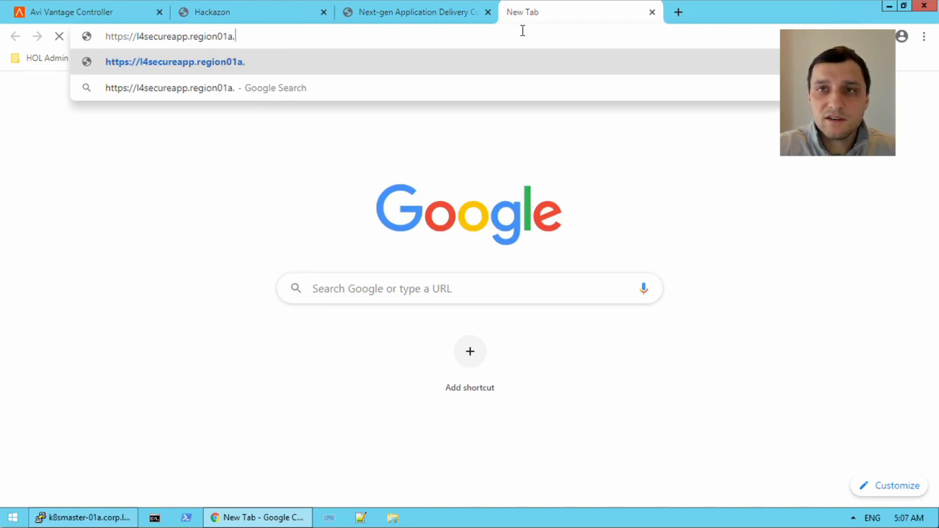
text(corp.local)
key(Return)
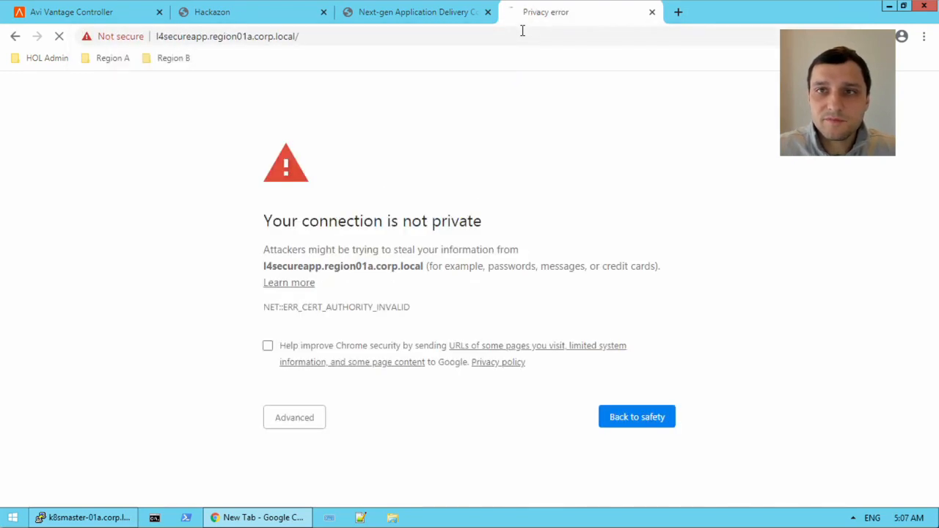
Bypass the certificate privacy warning and proceed to the l4secureapp.region01a.corp.local site.
click(303, 415)
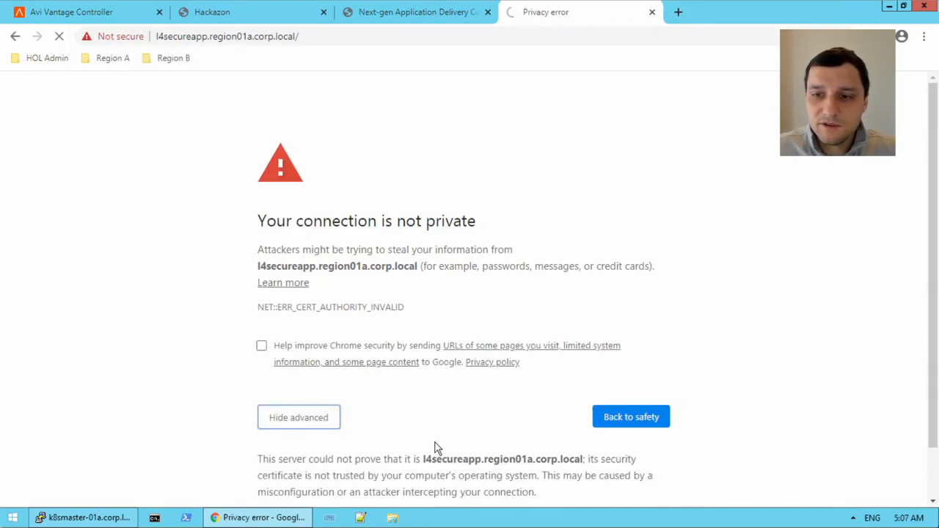
scroll(436, 446, down, 2)
click(436, 467)
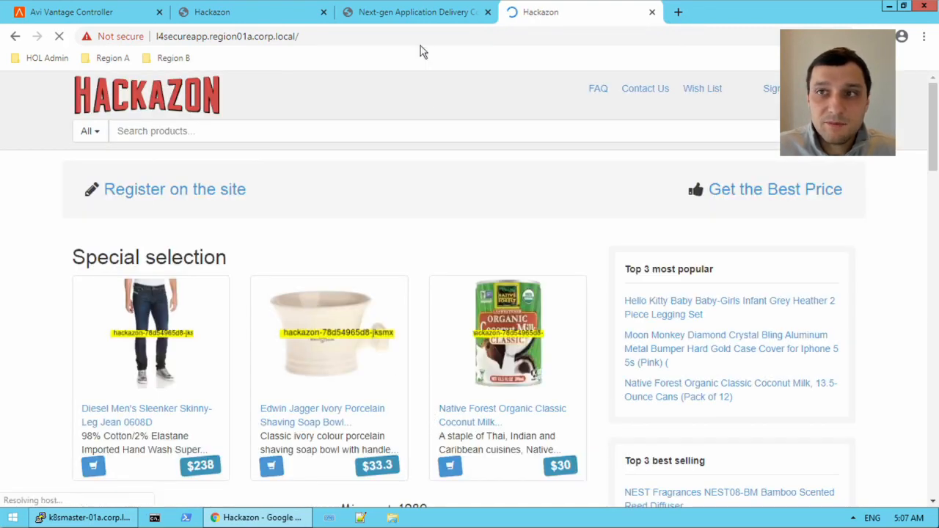
Return to the Avi Vantage Controller and show the l4secureapp logs with non-significant entries included.
click(94, 12)
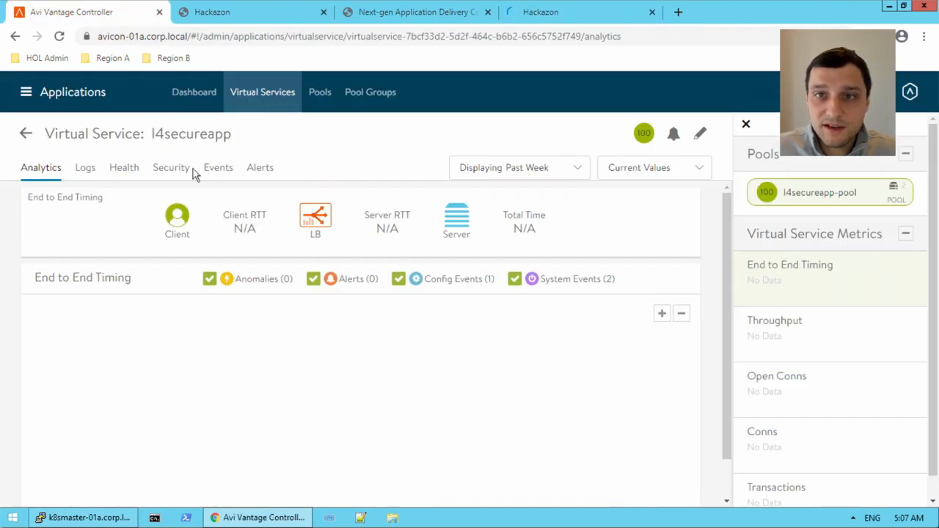
click(85, 170)
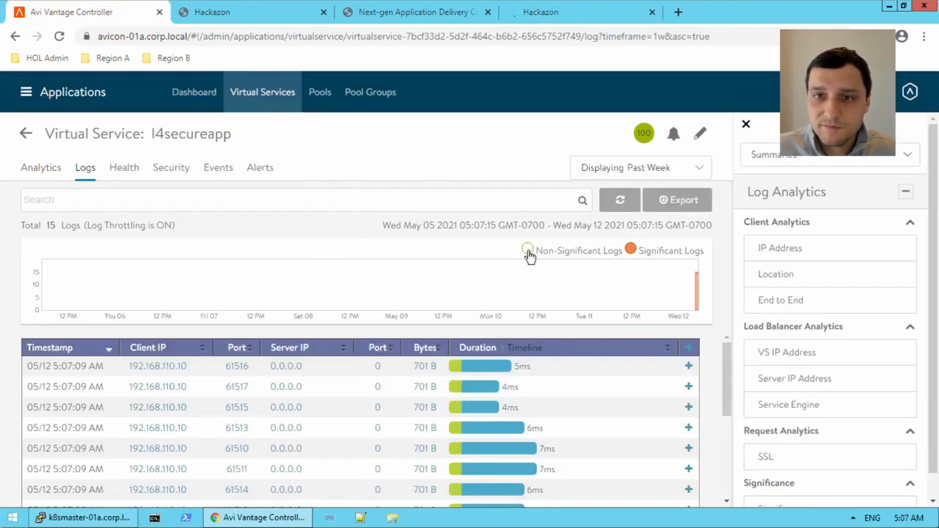
click(551, 252)
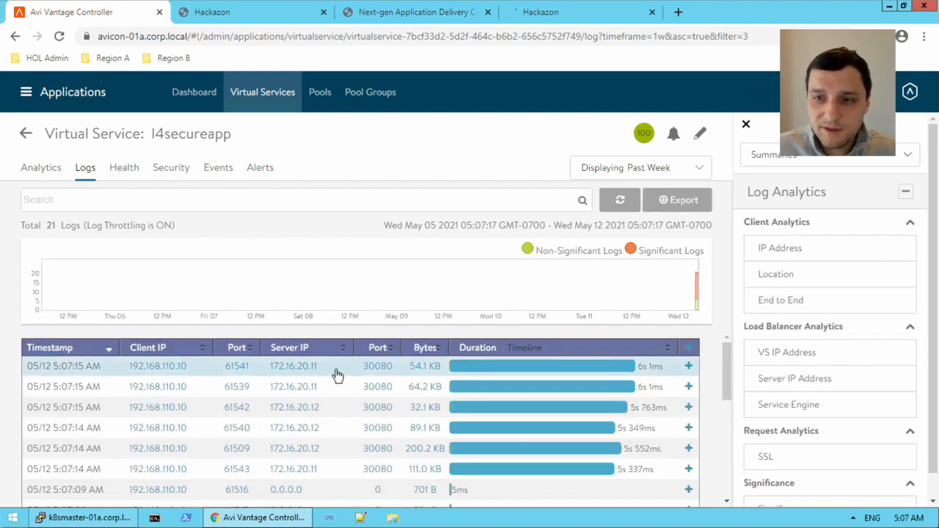
Examine the newest l4secureapp log entry's client, server and SSL details, and return to the list of all virtual services.
click(336, 374)
scroll(446, 381, down, 2)
scroll(446, 381, down, 1)
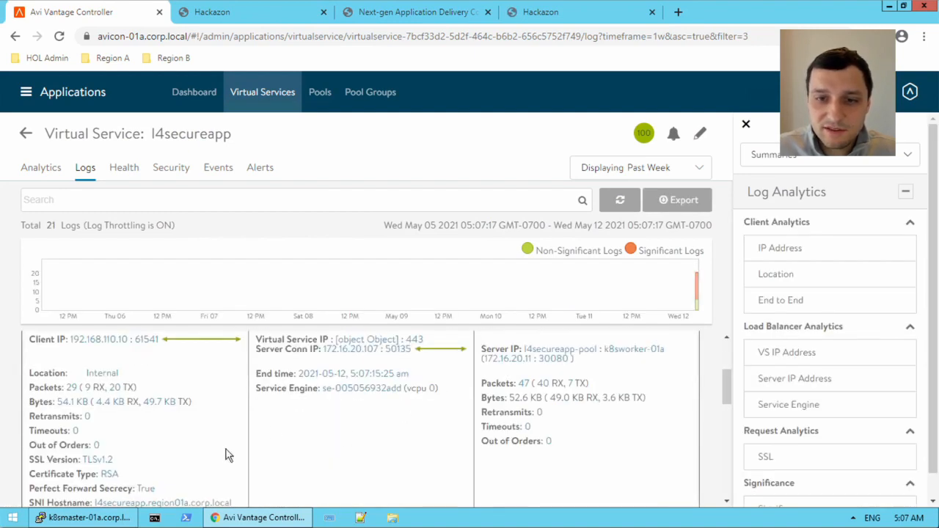
scroll(380, 446, down, 1)
scroll(291, 452, up, 2)
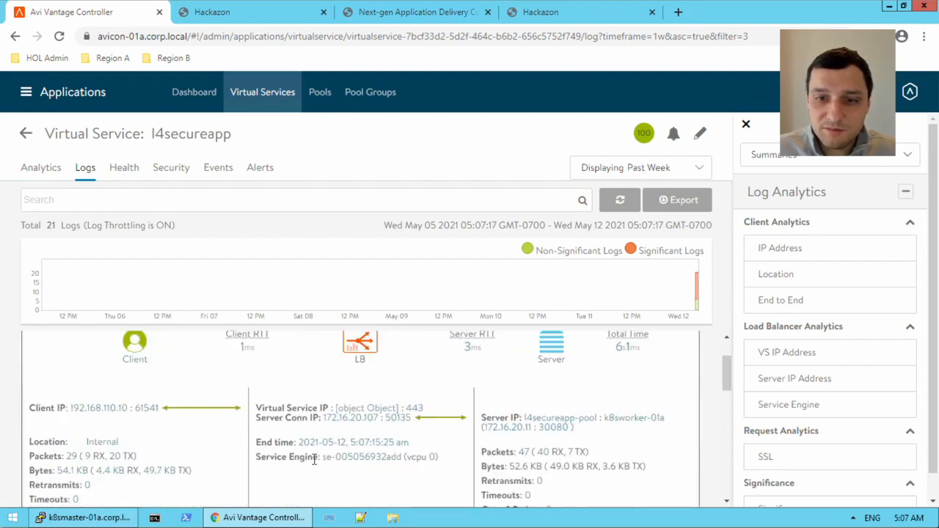
scroll(321, 461, down, 2)
scroll(323, 459, up, 2)
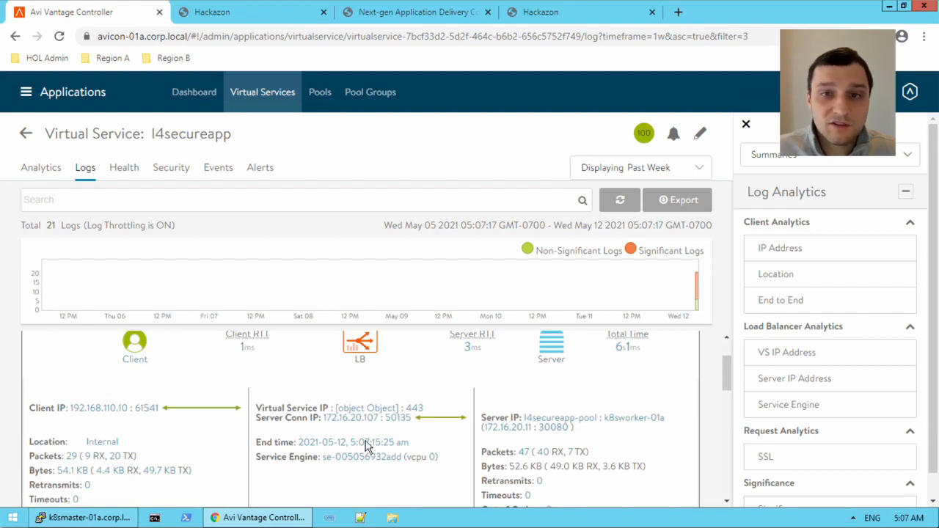
scroll(366, 440, down, 1)
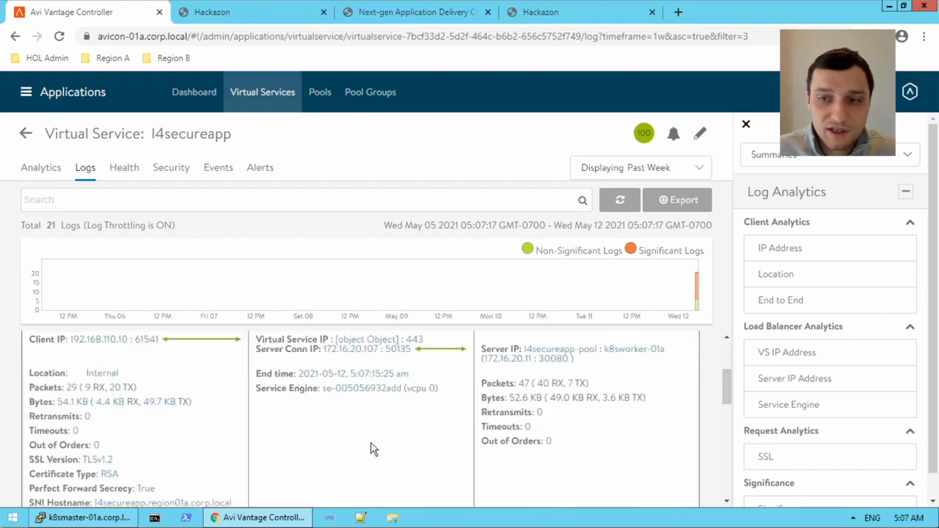
scroll(350, 413, down, 1)
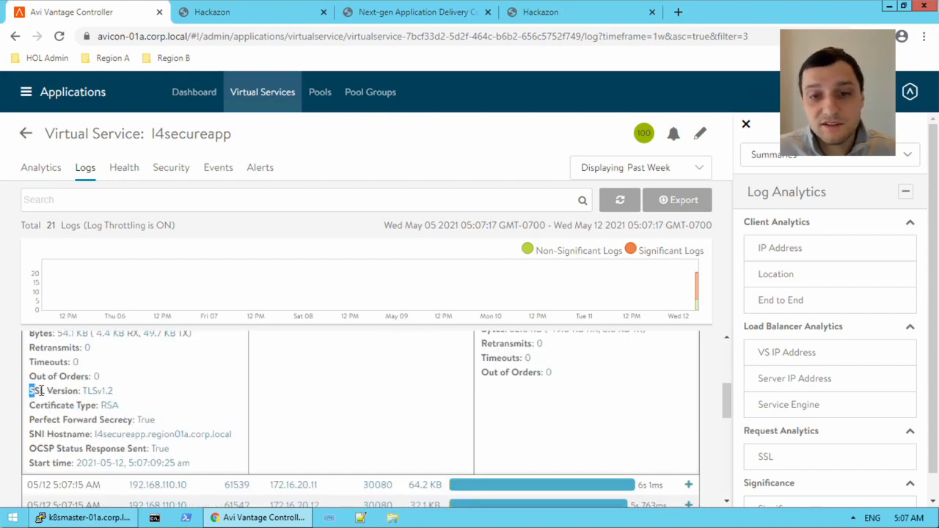
drag(30, 406, 83, 411)
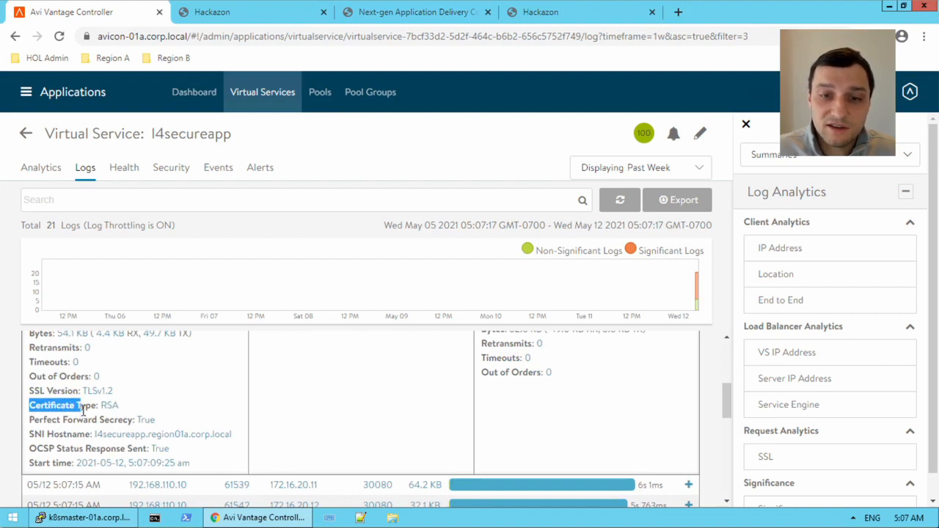
scroll(223, 407, up, 3)
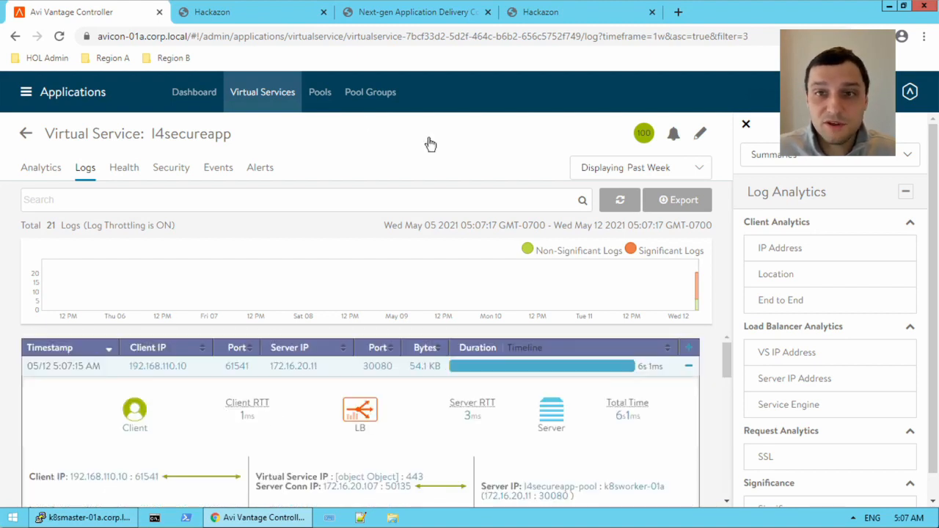
click(264, 96)
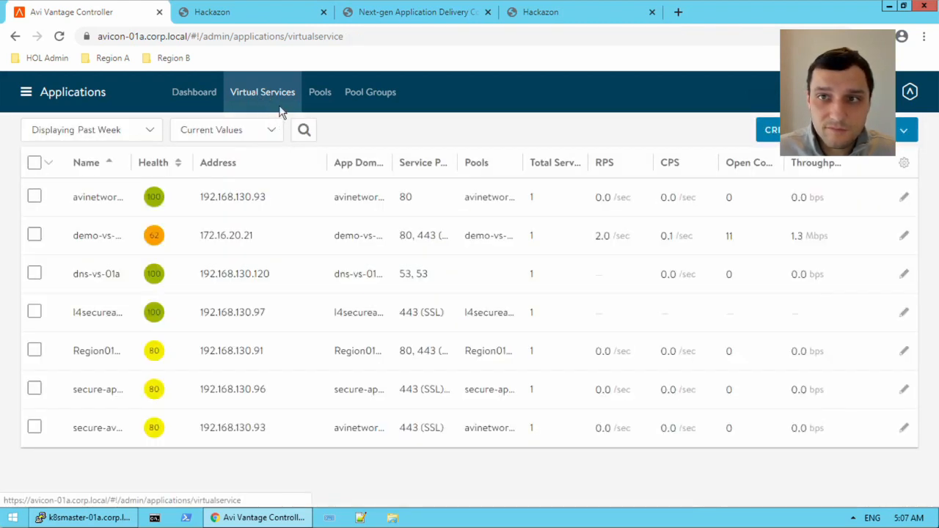